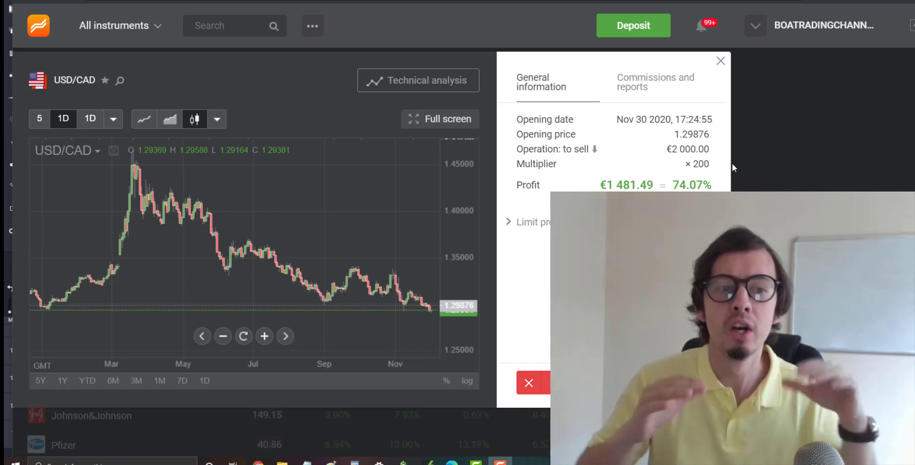
Open the technical analysis chart for the USD/CAD position.
scroll(285, 295, down, 1)
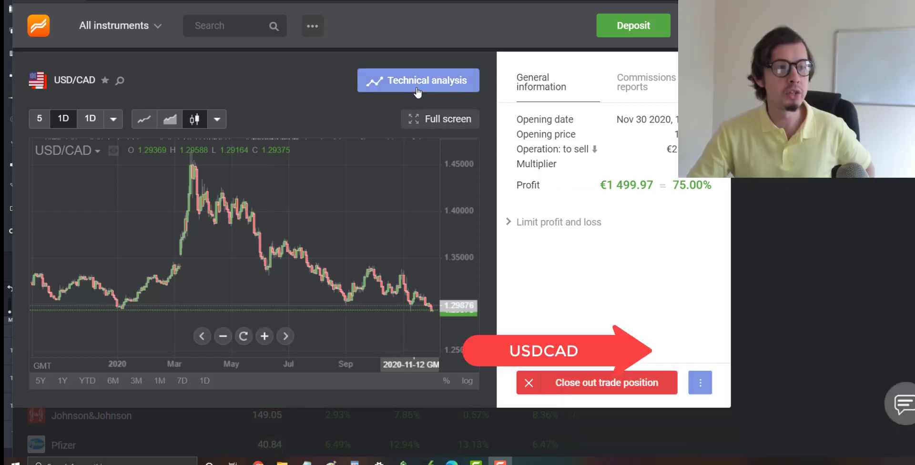
click(417, 89)
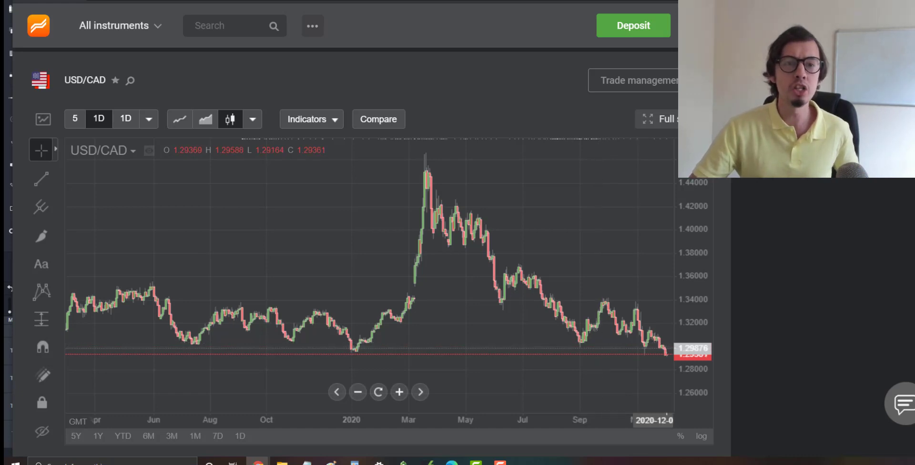
Switch to the PowerPoint presentation and highlight "20-50" in the first slide's title.
key(ctrl+Tab)
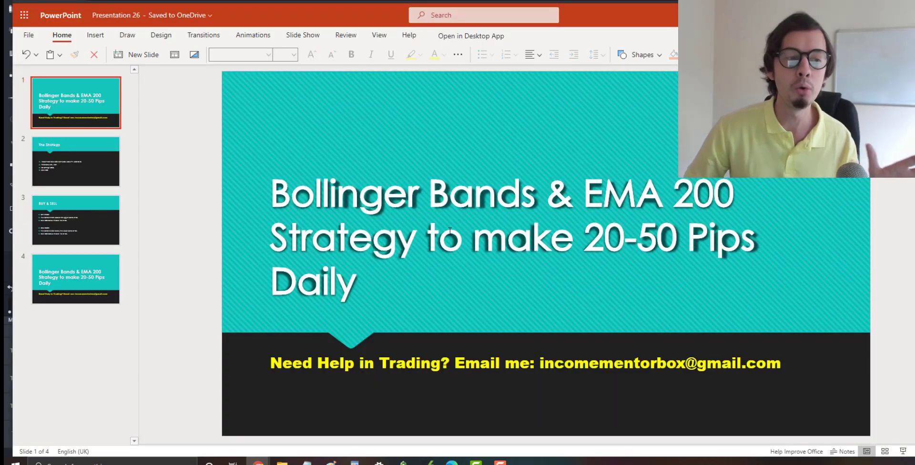
click(574, 238)
drag(586, 238, 673, 247)
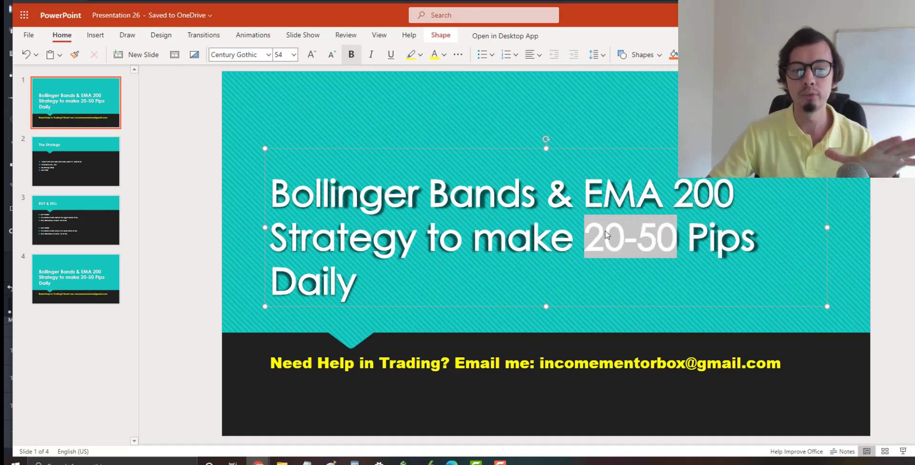
click(457, 189)
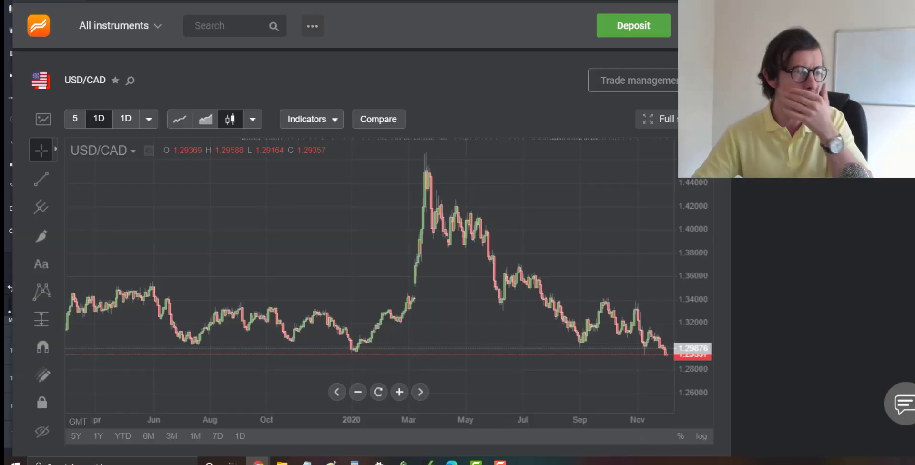
Return to the USD/CAD trade management view and examine the daily price trend around the position's opening level.
click(639, 81)
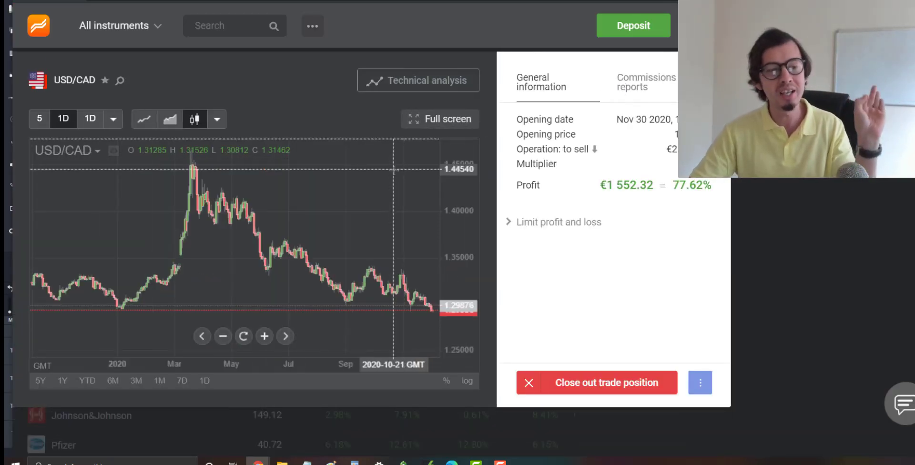
scroll(383, 272, down, 4)
scroll(381, 272, up, 3)
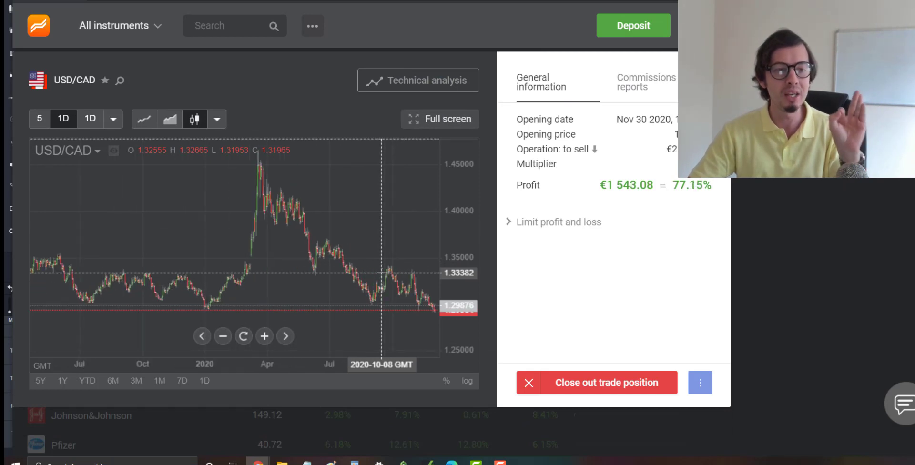
drag(381, 273, 312, 273)
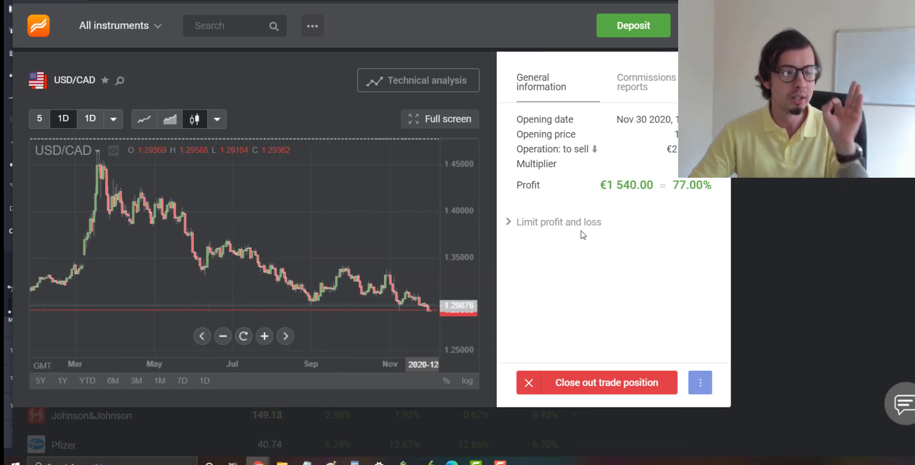
drag(466, 303, 440, 254)
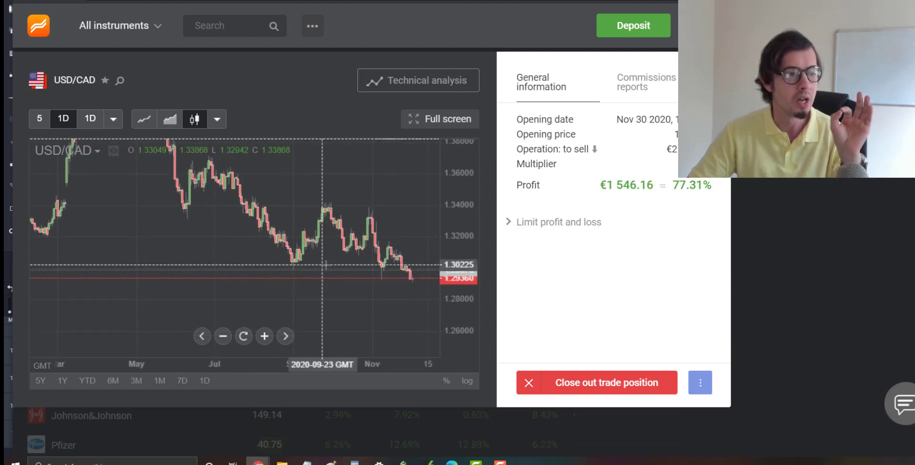
scroll(355, 269, down, 2)
scroll(354, 269, down, 2)
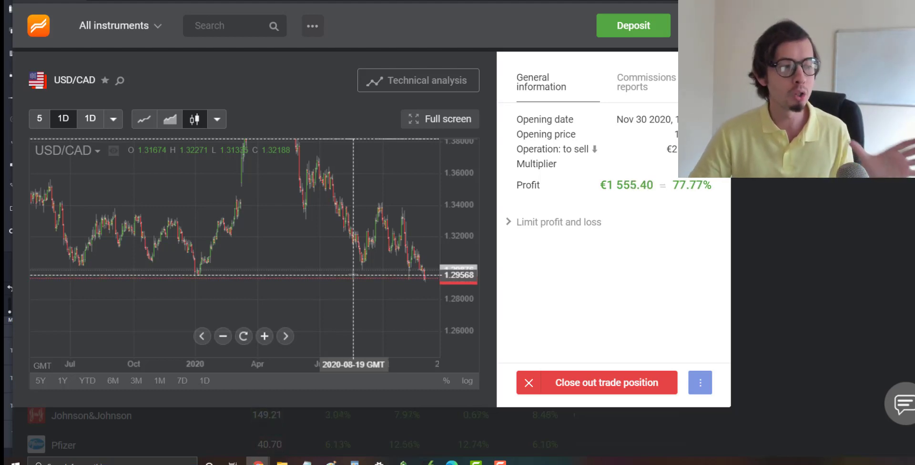
scroll(353, 274, up, 3)
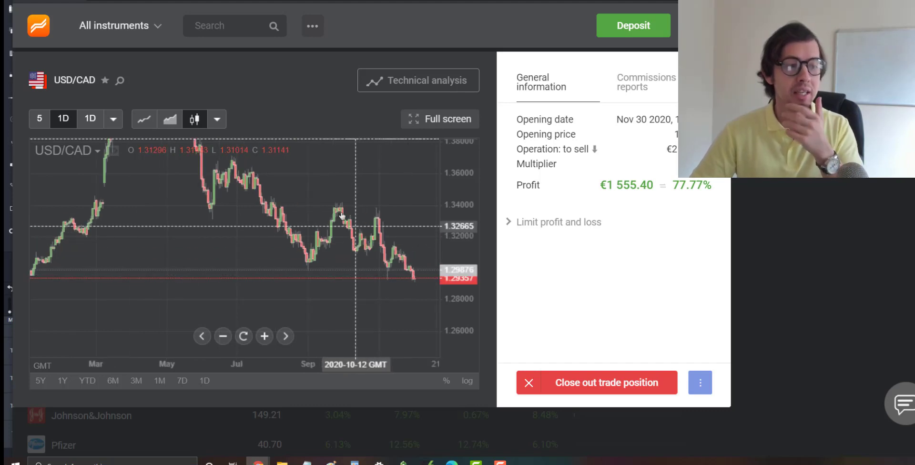
drag(334, 186, 353, 222)
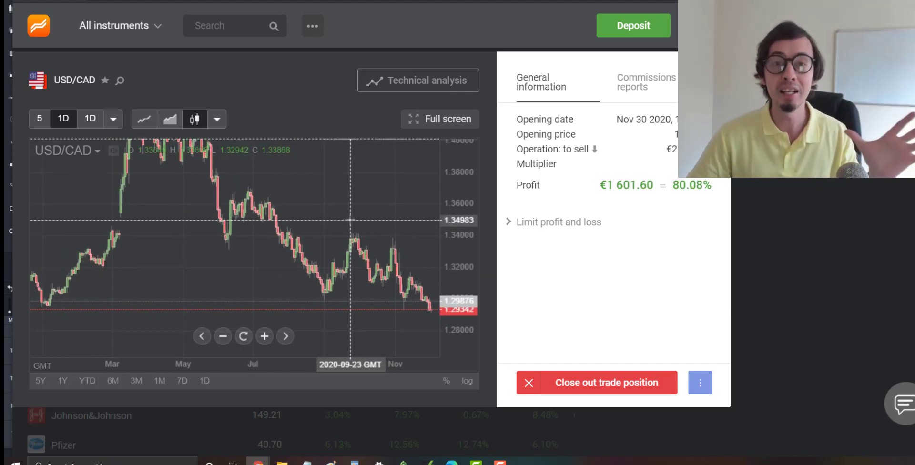
scroll(350, 220, down, 1)
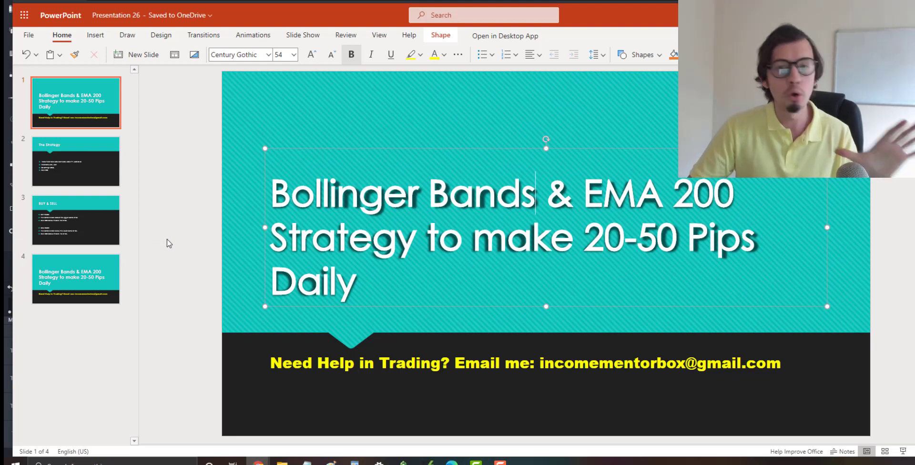
Show slide 2, "The Strategy", in the PowerPoint presentation.
click(167, 243)
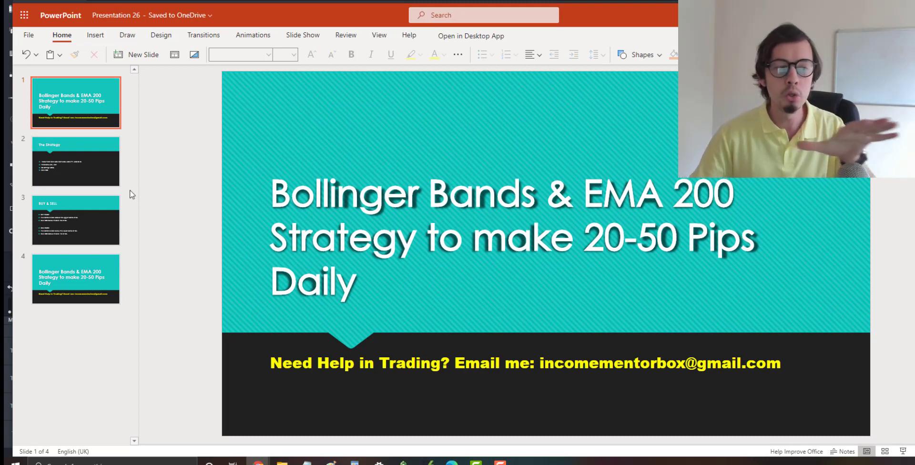
click(94, 162)
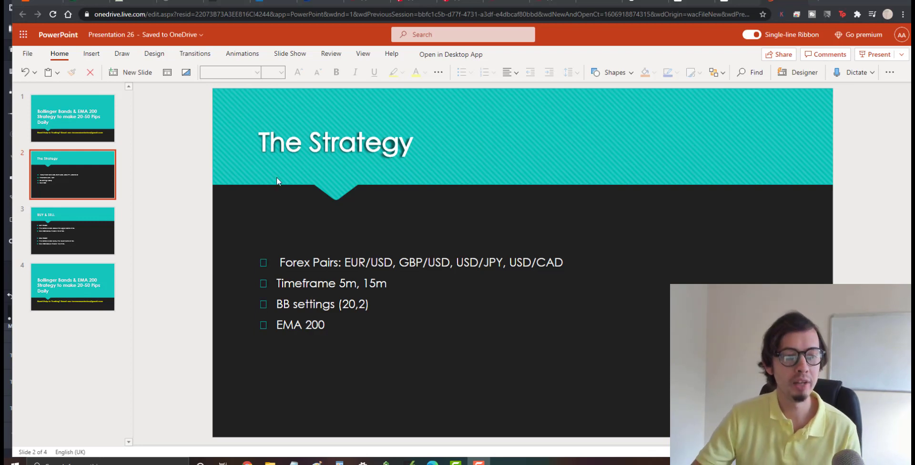
click(70, 121)
key(Down)
Highlight the forex pairs EUR/USD, GBP/USD, USD/JPY and USD/CAD in the strategy list.
click(415, 262)
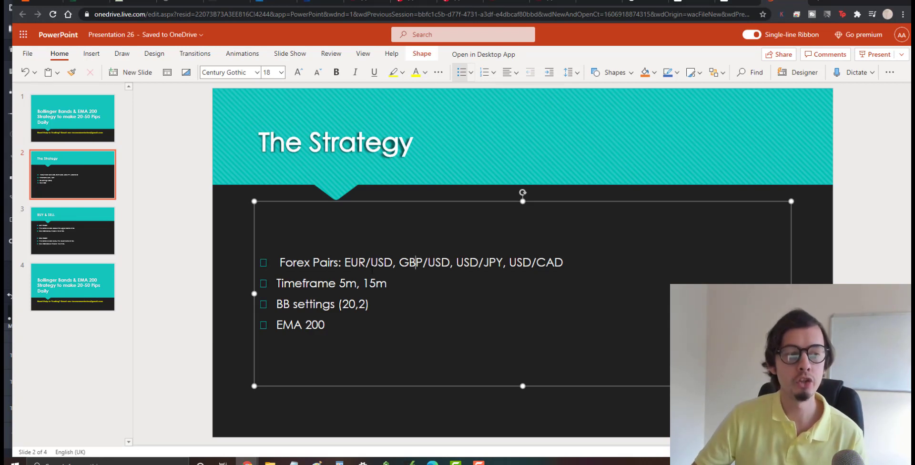
drag(345, 262, 348, 263)
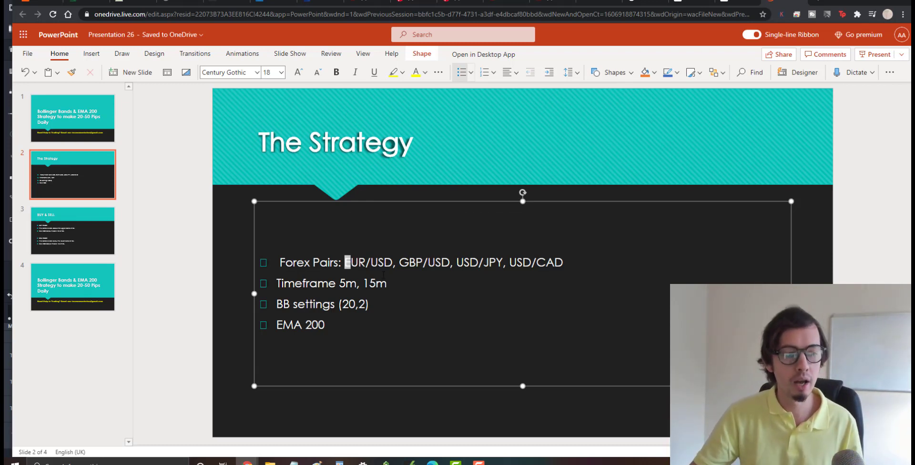
drag(400, 262, 451, 262)
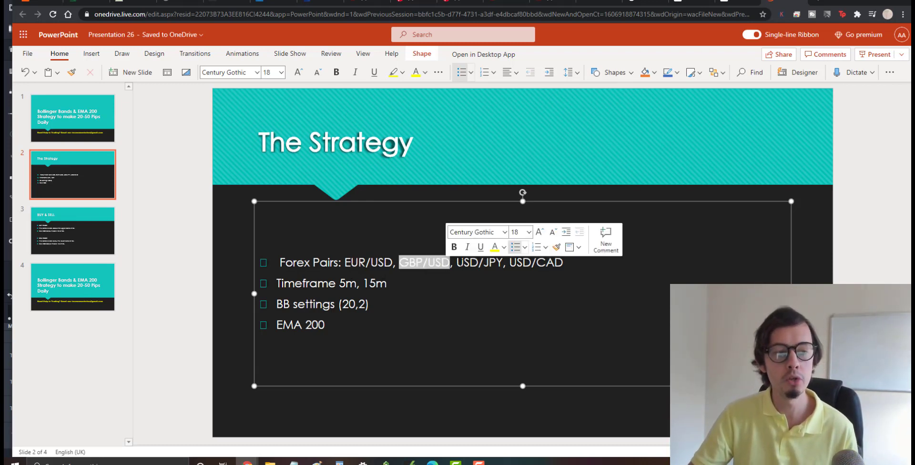
click(463, 262)
drag(564, 262, 343, 262)
click(382, 286)
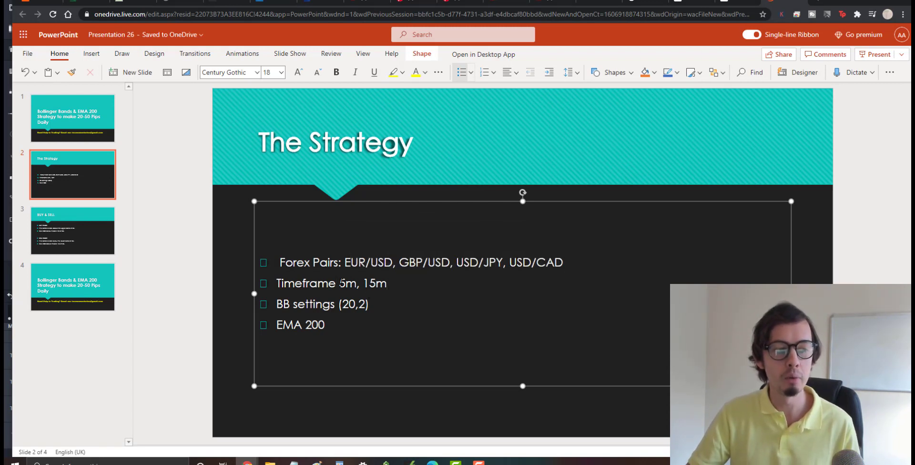
Highlight the 5m and 15m timeframes and the "BB settings (20,2)" line in the strategy list.
double_click(342, 283)
click(362, 284)
double_click(374, 283)
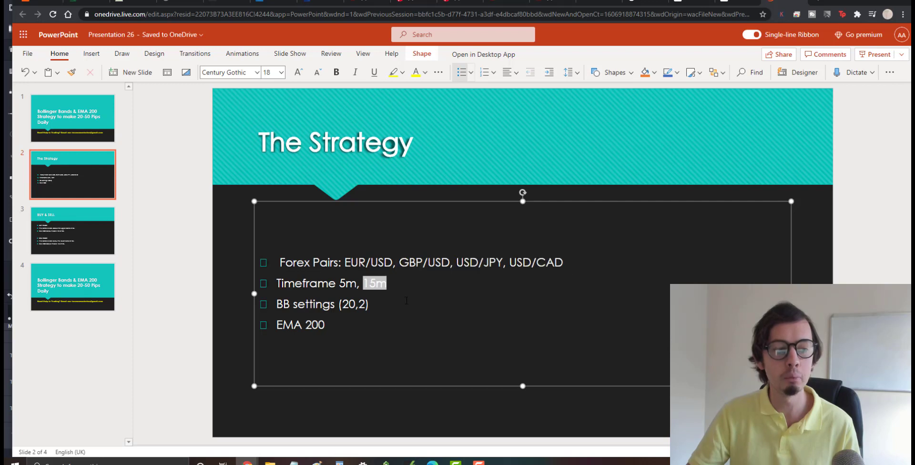
click(406, 302)
triple_click(405, 303)
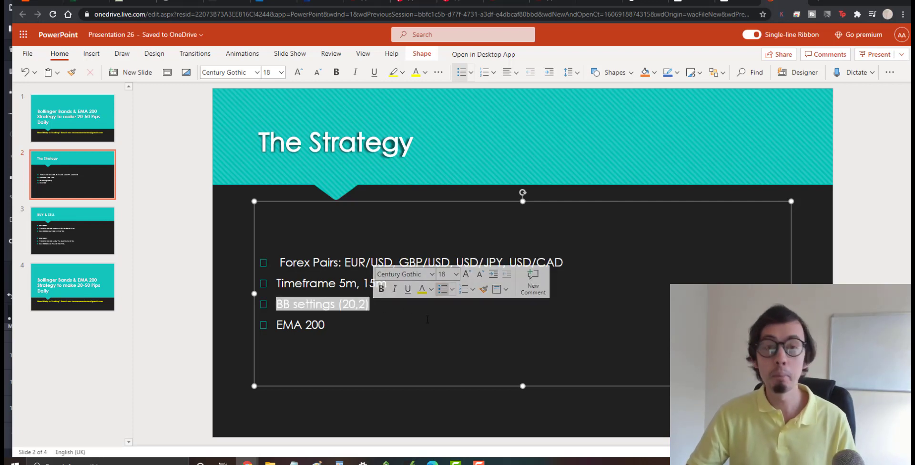
click(428, 320)
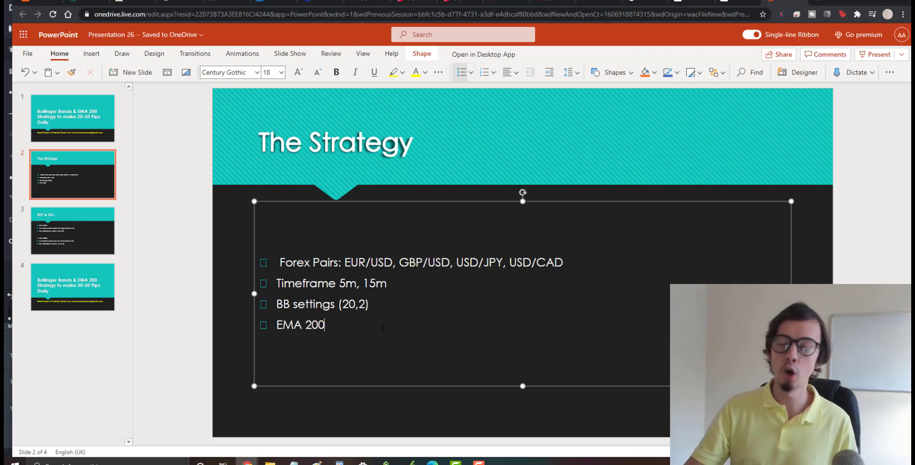
drag(370, 304, 276, 305)
click(384, 321)
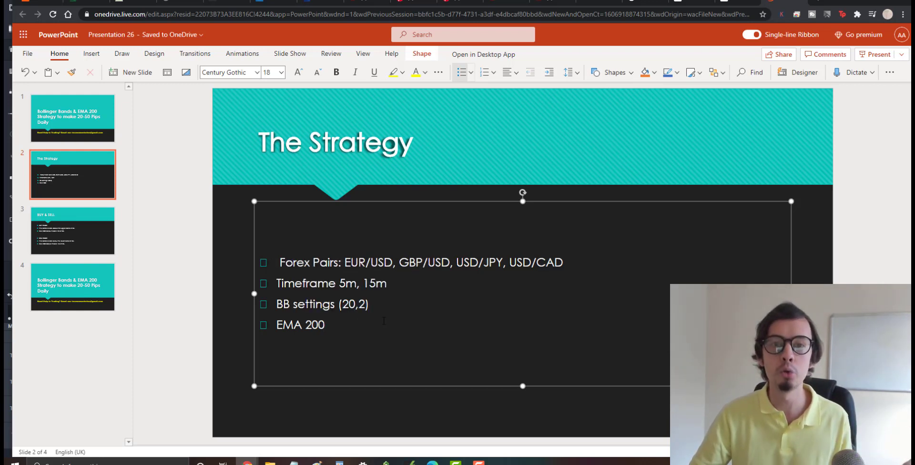
Make the number 200 in the "EMA 200" line bold and underlined.
mouse_move(341, 325)
mouse_down()
mouse_move(293, 324)
mouse_move(335, 327)
mouse_up()
click(276, 325)
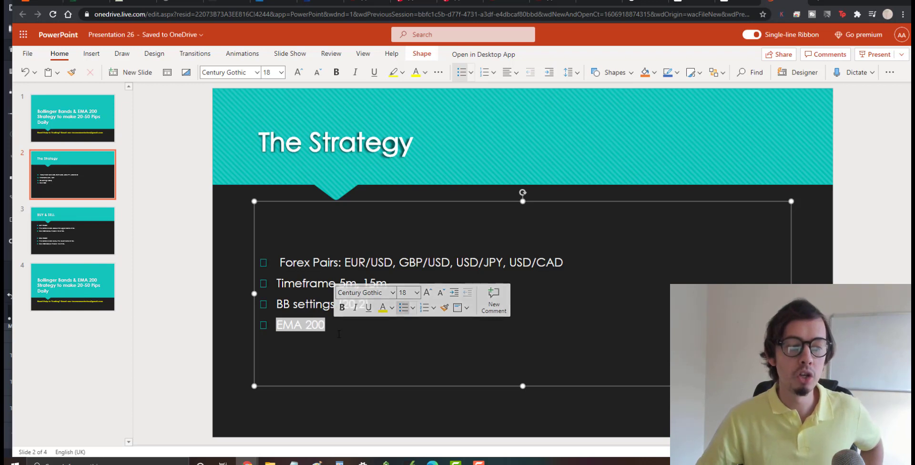
key(Right)
double_click(312, 325)
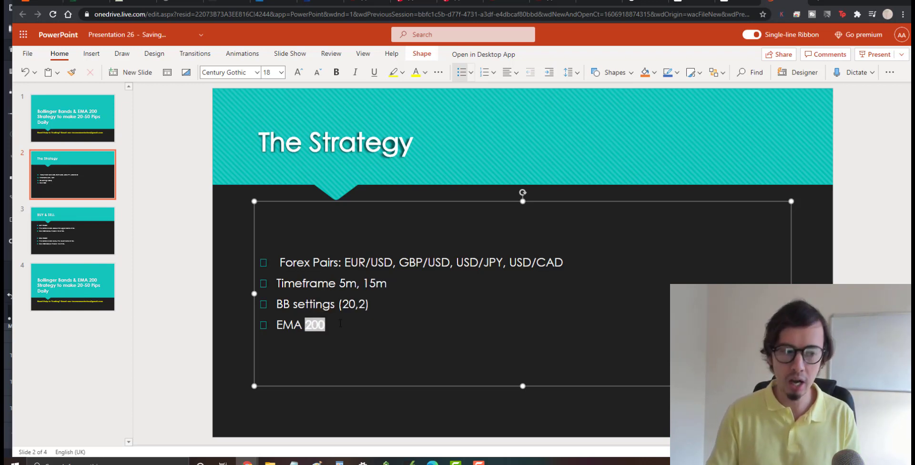
key(ctrl+b)
key(ctrl+u)
click(340, 323)
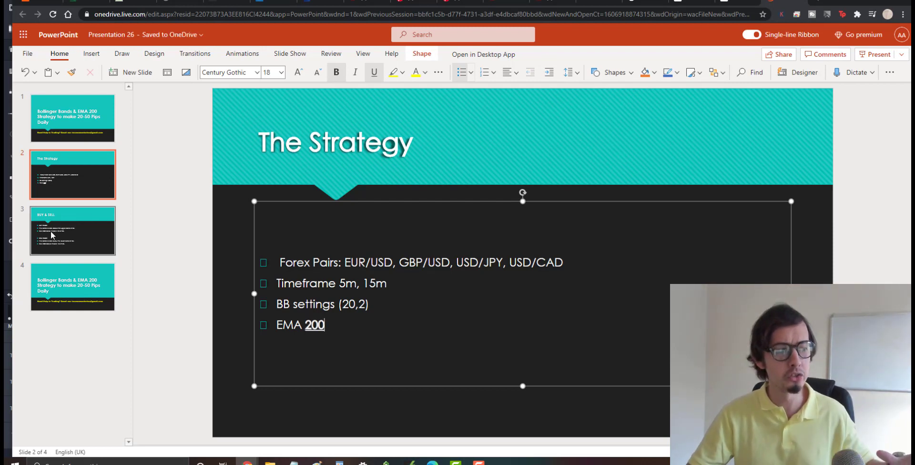
Display the "BUY & SELL" slide and switch to the TradingView USDCAD chart.
click(110, 249)
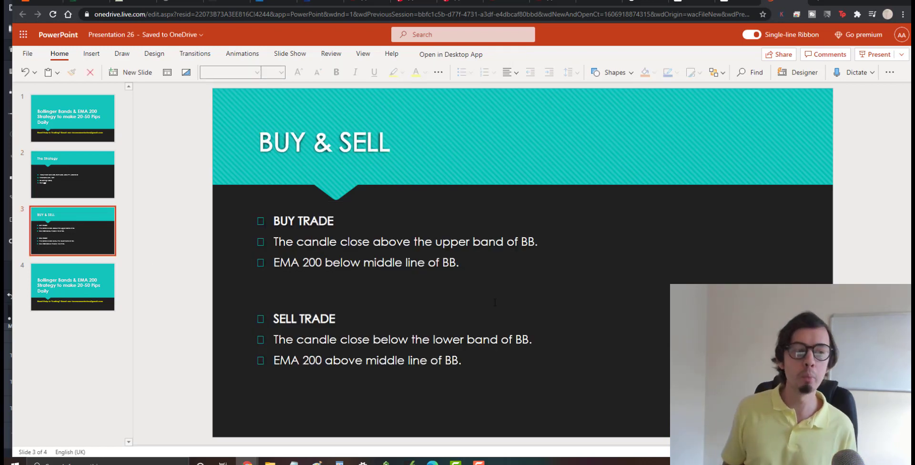
key(ctrl+Tab)
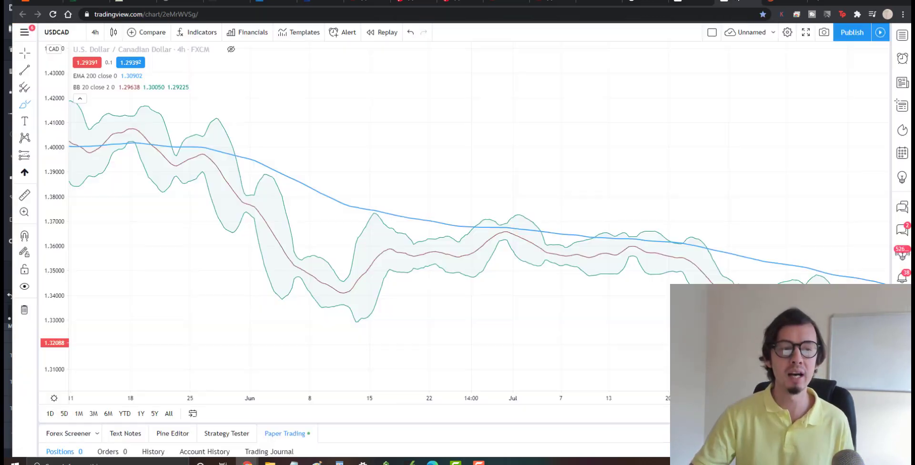
click(27, 106)
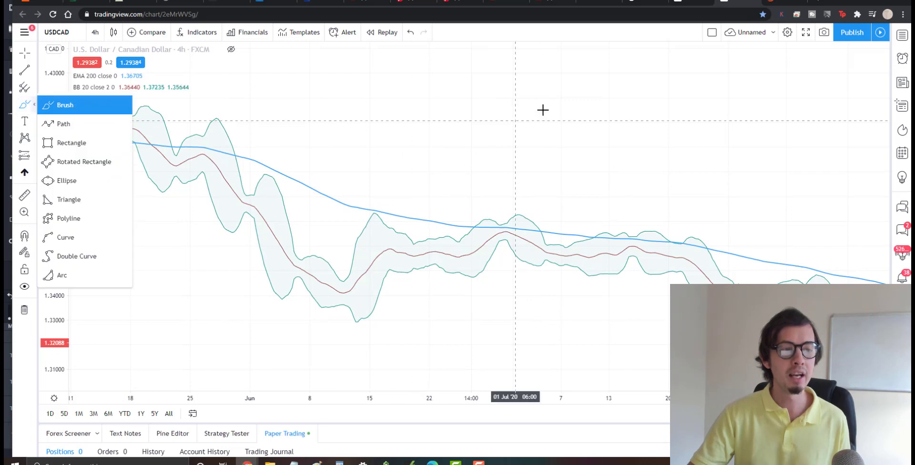
drag(542, 108, 310, 390)
drag(611, 153, 668, 378)
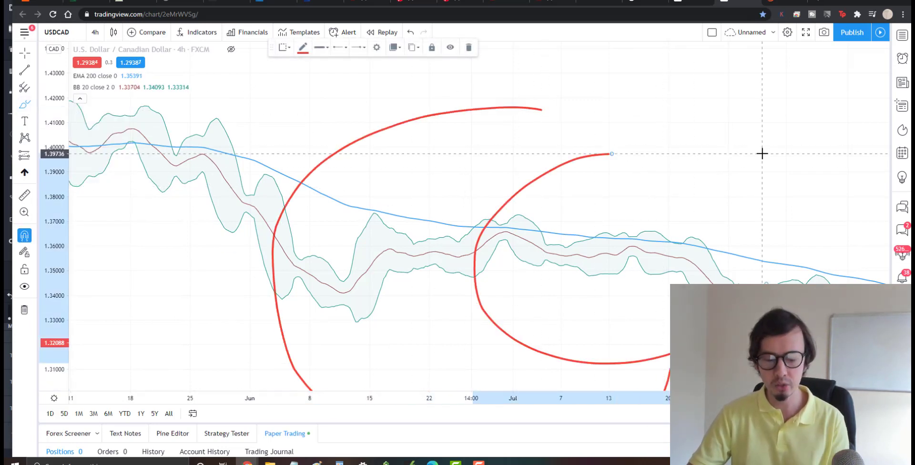
key(ctrl+z)
key(ctrl+z)
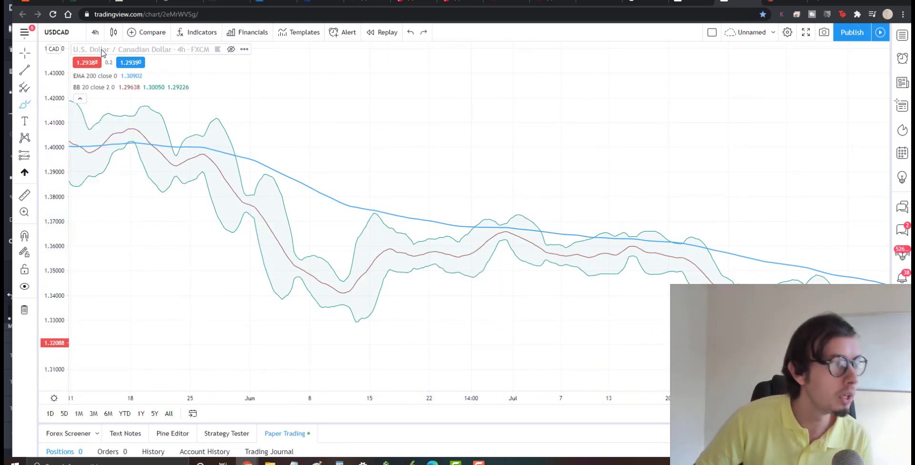
Show the USDCAD price candles under the EMA and Bollinger Bands and hide them again.
click(232, 49)
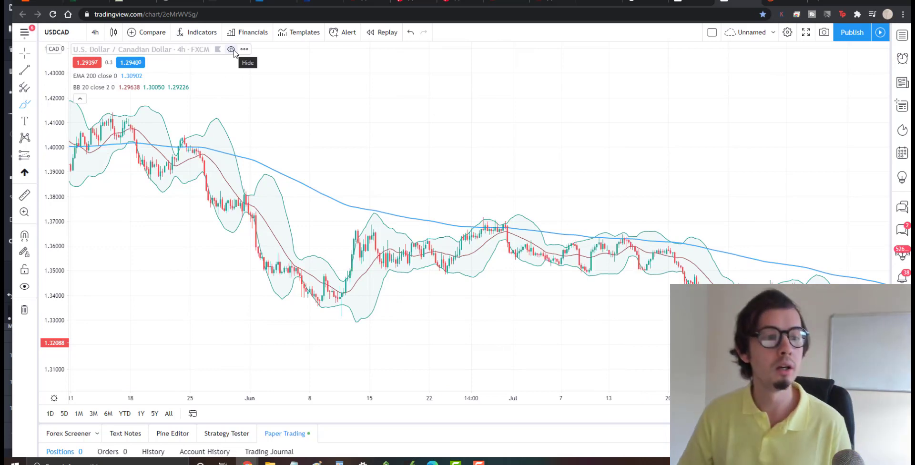
click(234, 52)
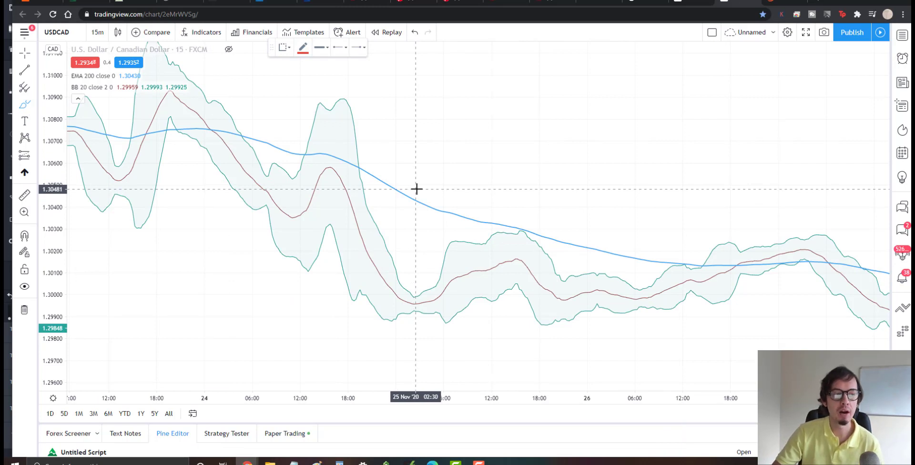
Circle the EMA 200 line and the Bollinger Bands below it near 25 Nov with red Brush strokes, marking the bands' lines.
mouse_move(417, 190)
mouse_down()
mouse_move(396, 188)
mouse_move(422, 186)
mouse_up()
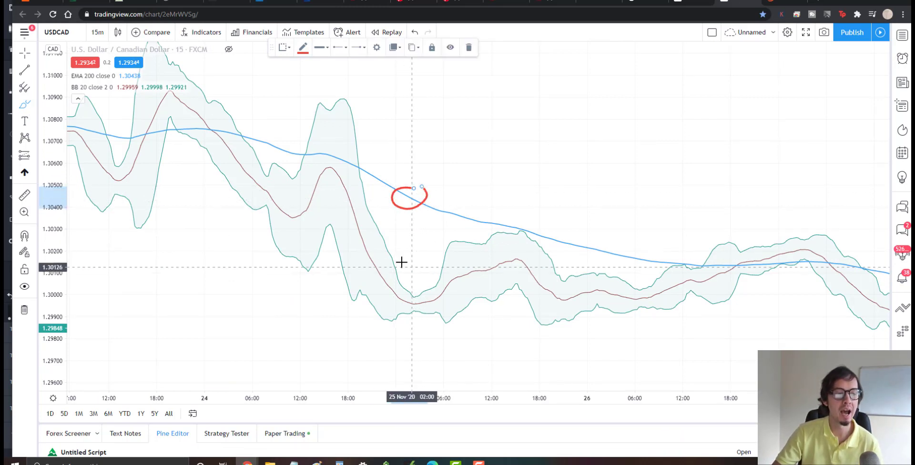
mouse_move(388, 252)
mouse_down()
mouse_move(337, 310)
mouse_move(386, 255)
mouse_move(377, 299)
mouse_move(391, 276)
mouse_up()
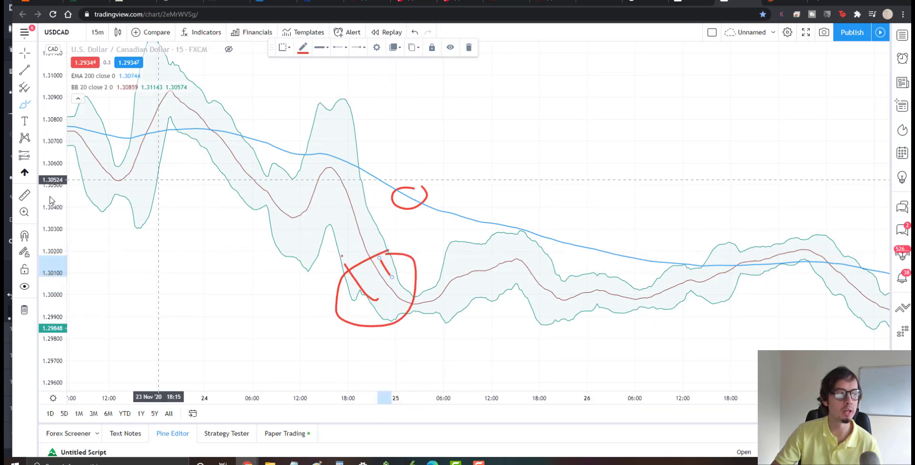
Remove all drawings from the USDCAD chart and search the indicators for "moving av", leaving the list without adding one.
click(24, 311)
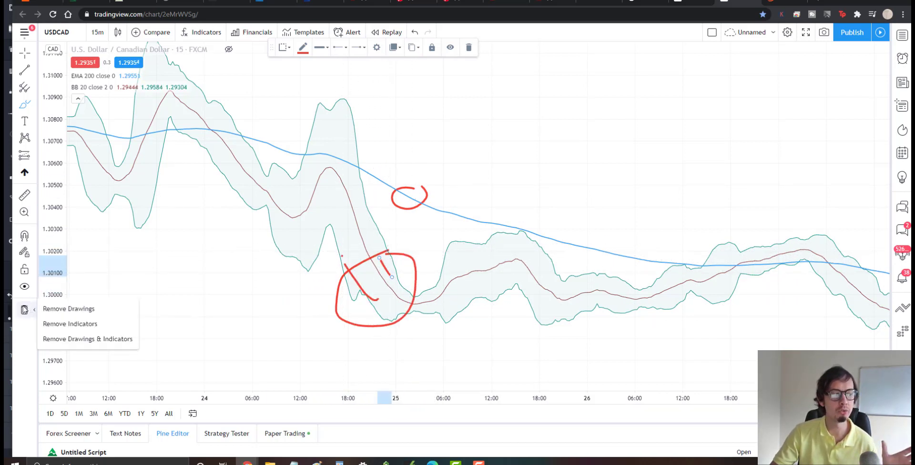
click(24, 311)
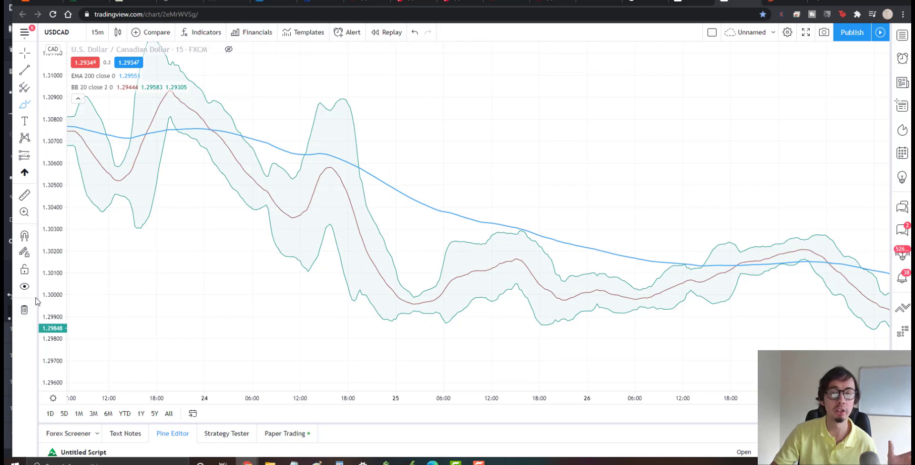
click(210, 35)
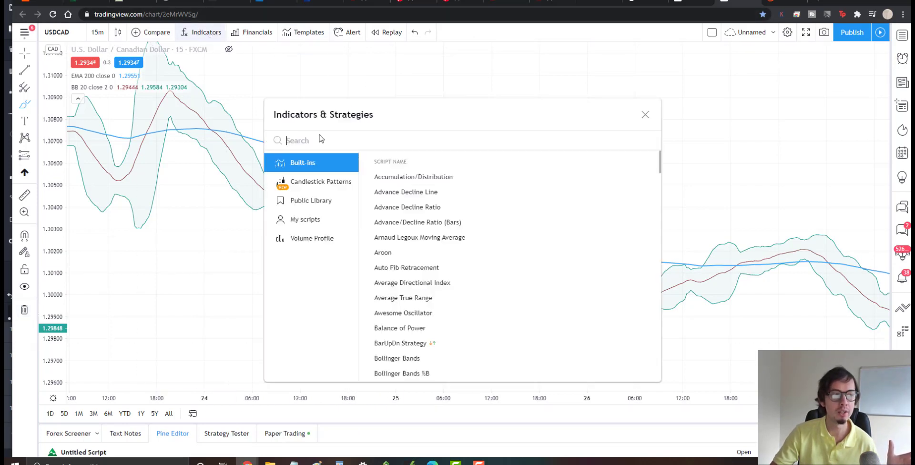
text(moinvg)
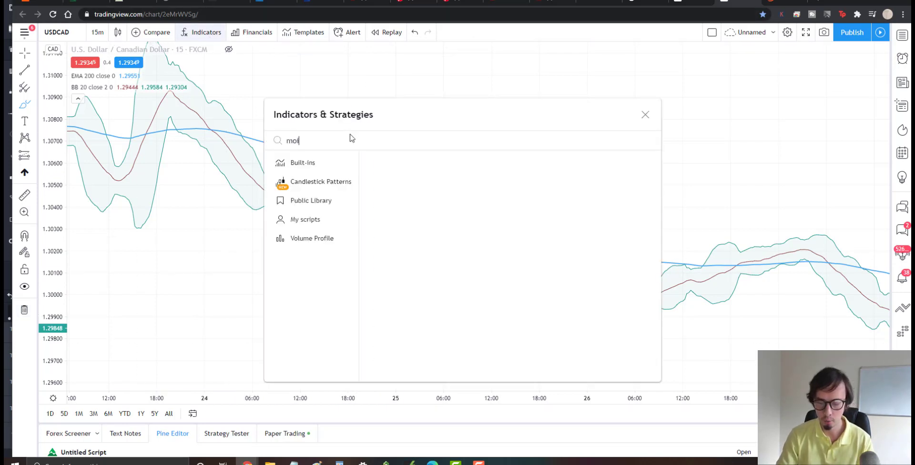
key(BackSpace)
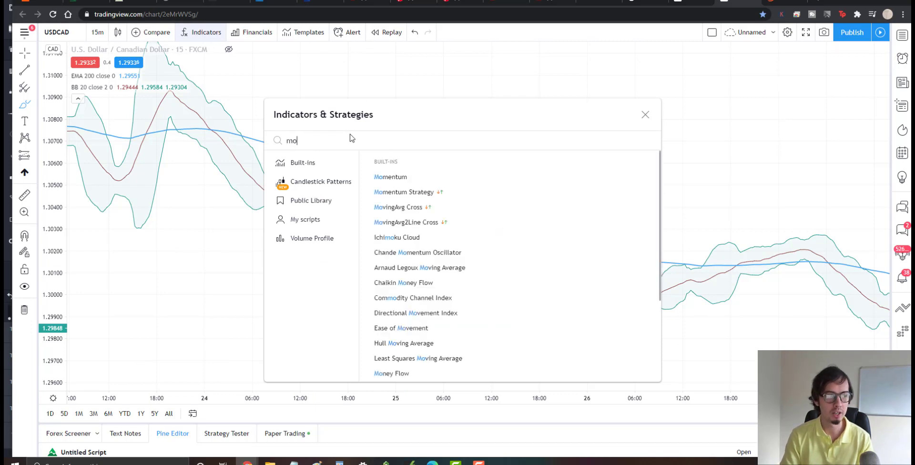
text(ving ava)
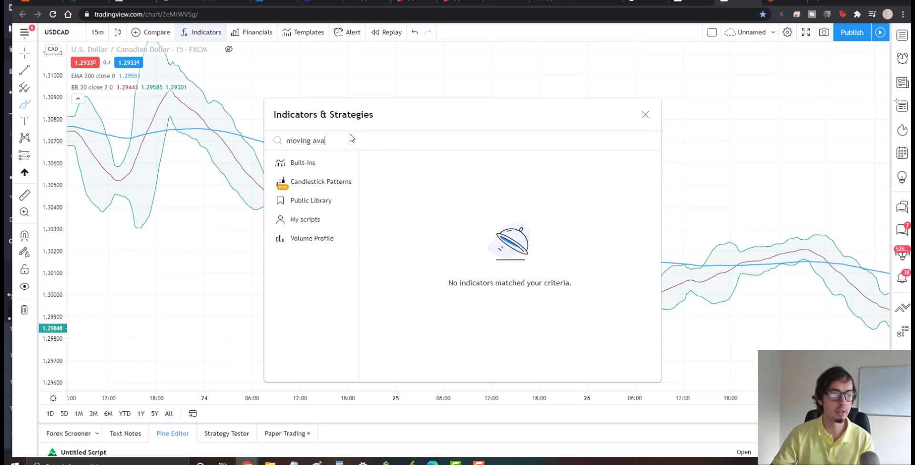
key(BackSpace)
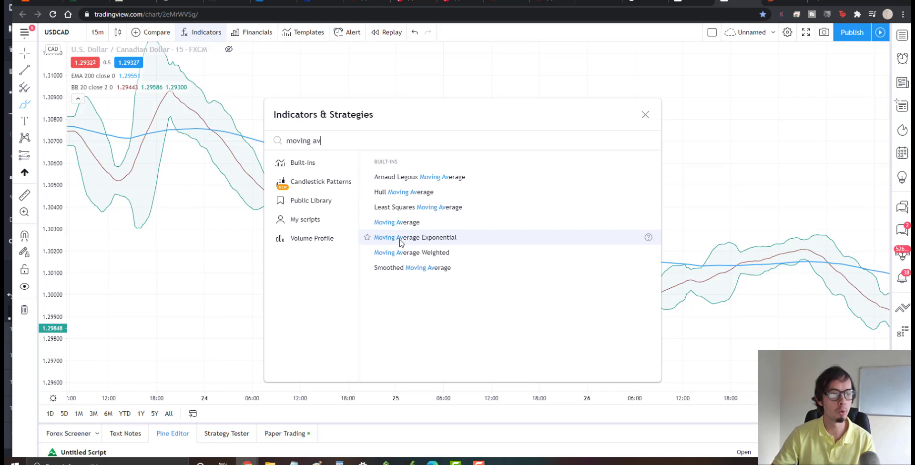
click(644, 115)
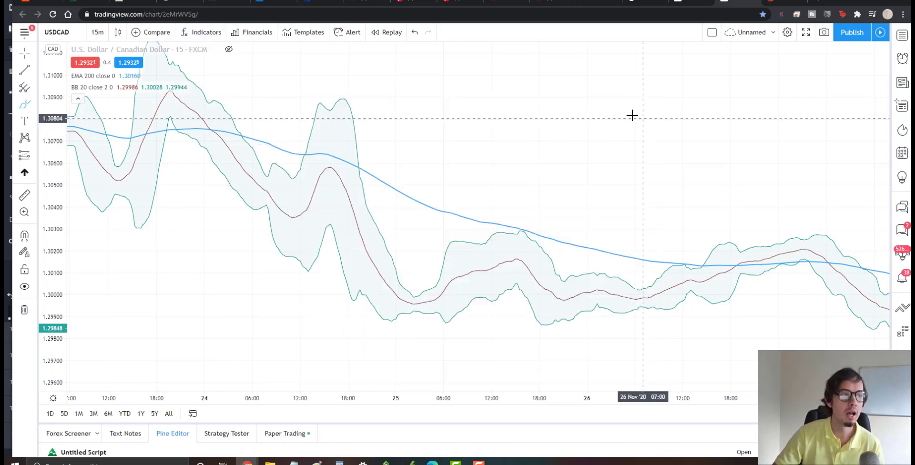
Search the indicators for "boll" to show where Bollinger Bands is listed, and leave the list without adding one.
click(203, 32)
text(bol)
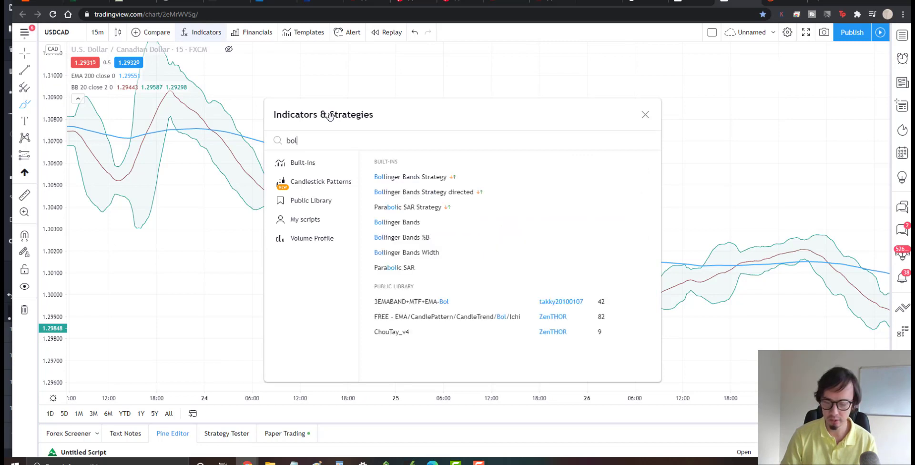
text(l)
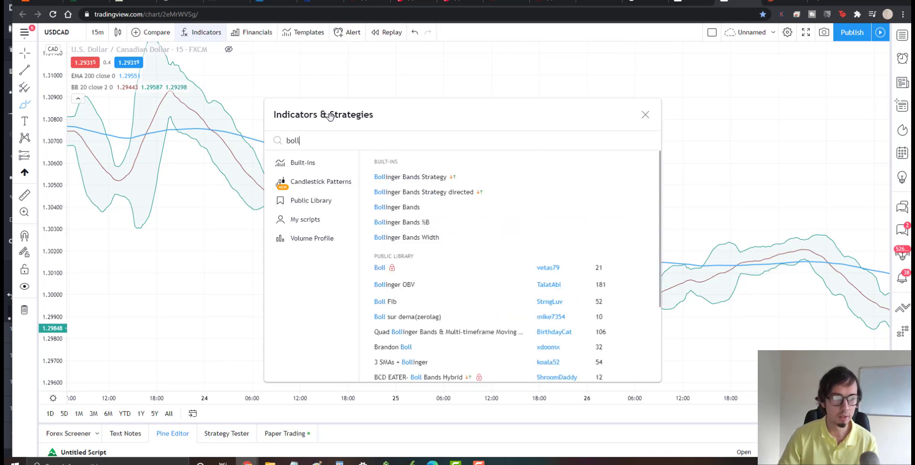
click(646, 114)
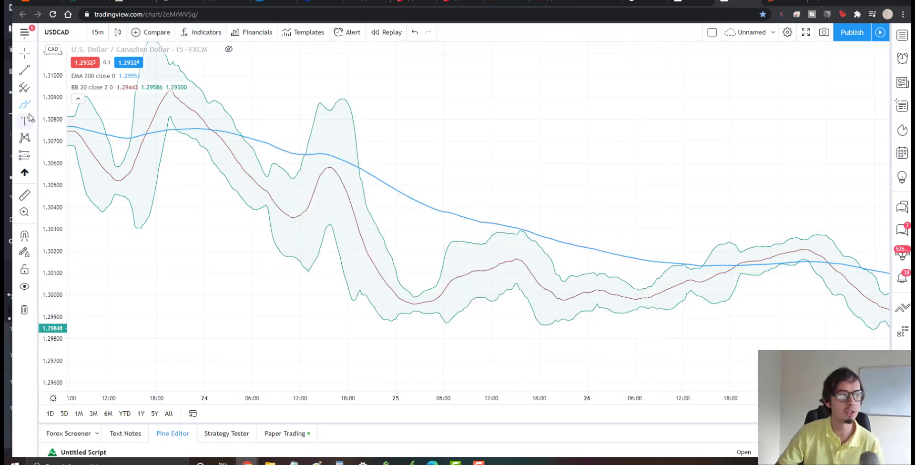
Review the input settings of the Bollinger Bands and of the EMA 200 indicator, leaving their values as they are.
click(135, 87)
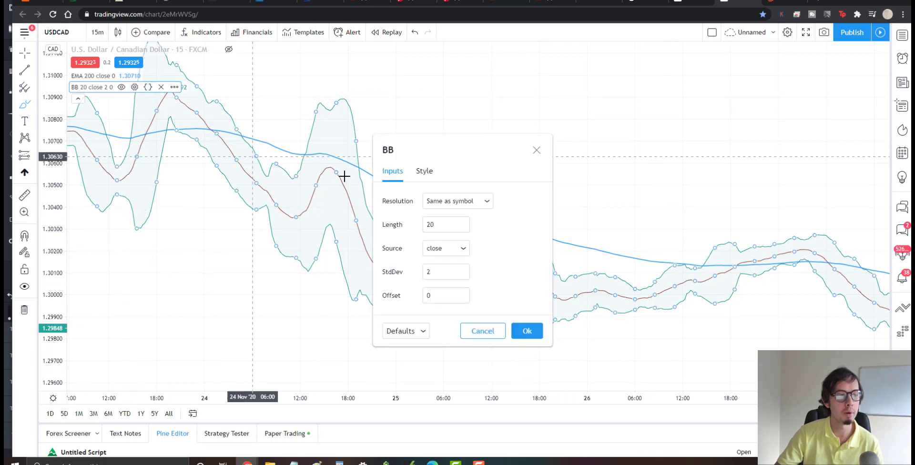
click(536, 151)
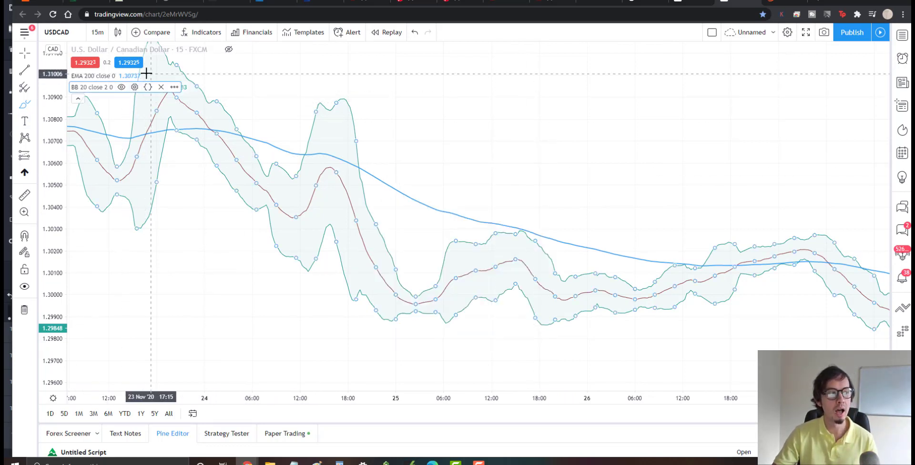
click(136, 76)
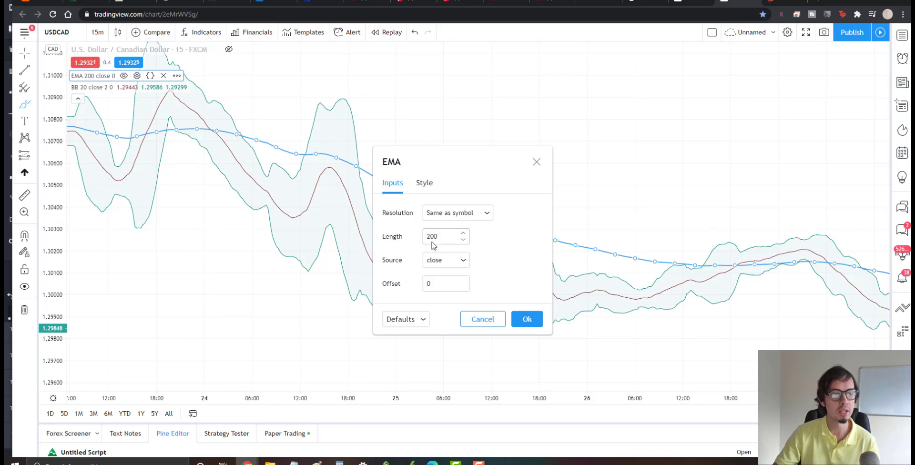
click(527, 319)
click(535, 187)
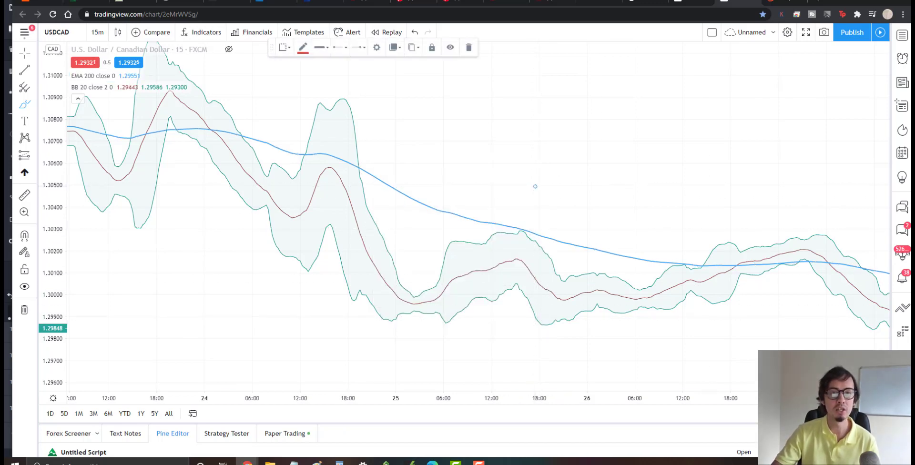
Show the "BUY & SELL" slide, return to the candle-less USDCAD chart, and circle the EMA 200 line between 24 and 25 Nov with the Brush.
key(ctrl+Tab)
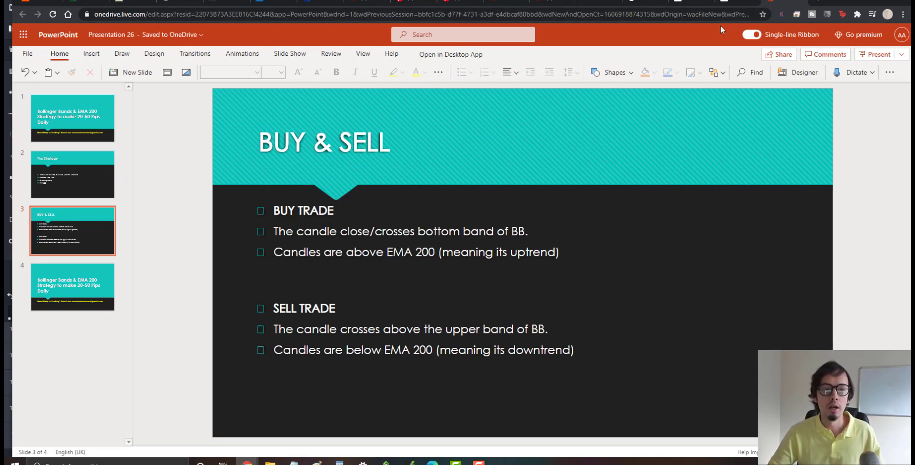
click(742, 3)
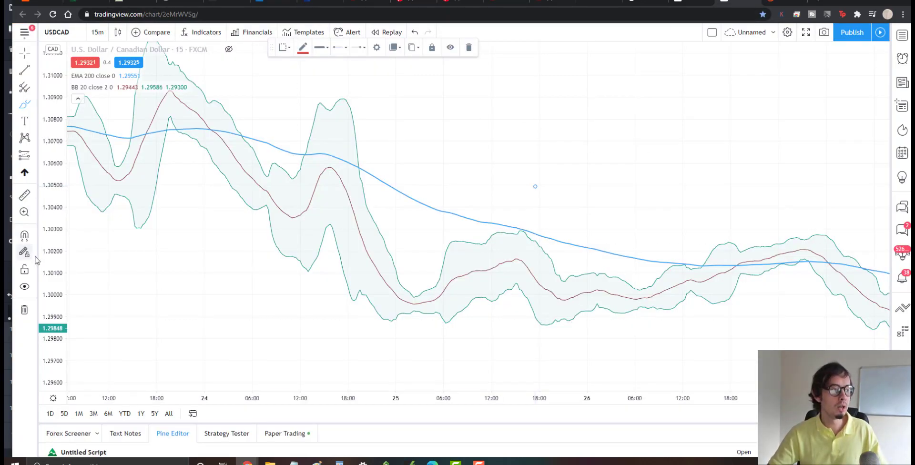
click(25, 107)
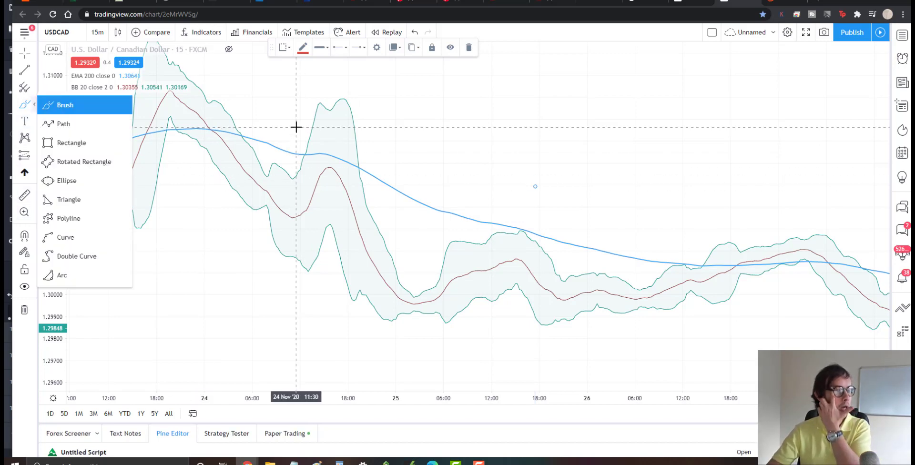
mouse_move(414, 162)
mouse_down()
mouse_move(380, 208)
mouse_move(409, 142)
mouse_up()
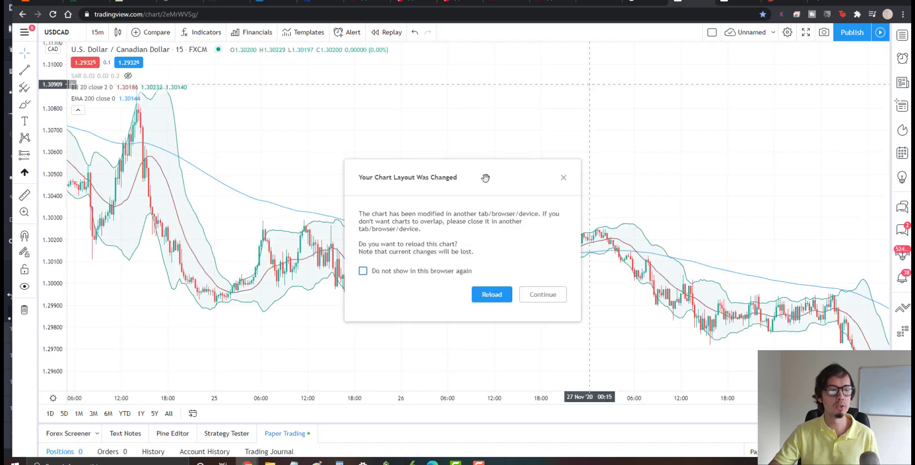
On the other USDCAD chart with visible candles, dismiss the layout-change notice and mark the candles above the EMA 200 and the following drop with Brush strokes.
click(563, 177)
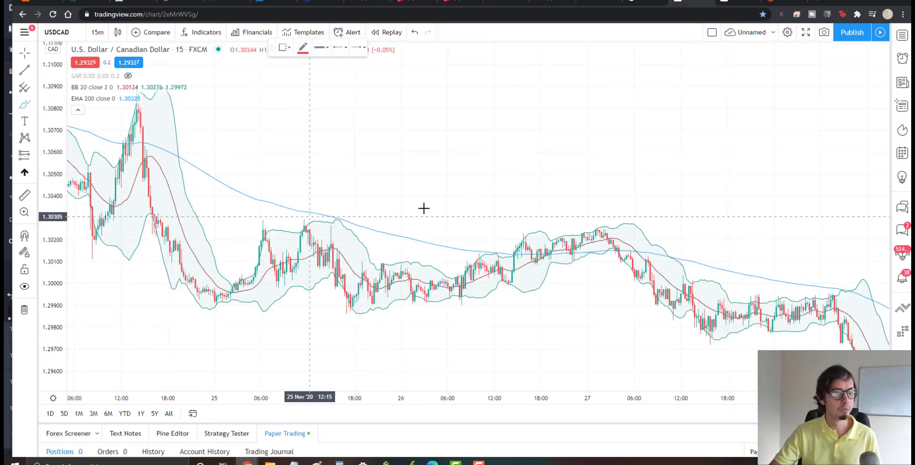
mouse_move(617, 232)
mouse_down()
mouse_move(578, 242)
mouse_move(586, 220)
mouse_move(606, 222)
mouse_up()
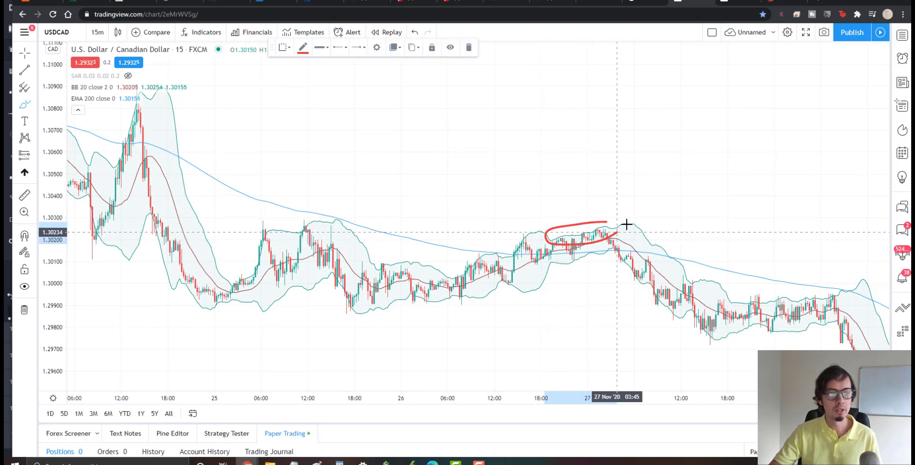
mouse_move(548, 251)
mouse_down()
mouse_move(528, 254)
mouse_move(543, 259)
mouse_move(524, 241)
mouse_move(551, 201)
mouse_move(580, 190)
mouse_up()
scroll(609, 267, up, 1)
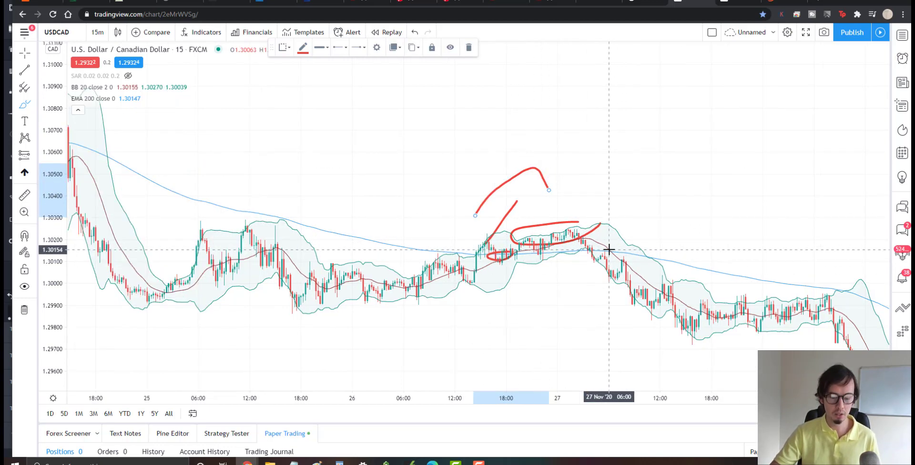
scroll(609, 250, up, 3)
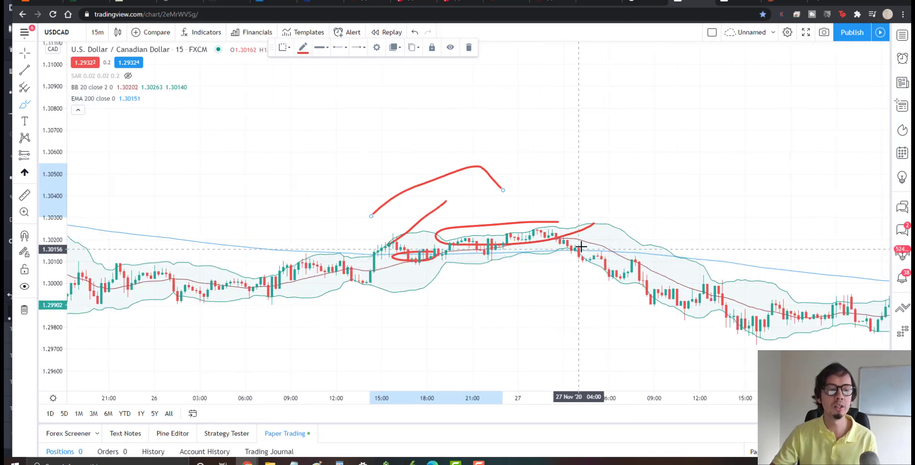
mouse_move(580, 246)
mouse_down()
mouse_move(554, 242)
mouse_move(579, 254)
mouse_move(615, 295)
mouse_move(541, 304)
mouse_up()
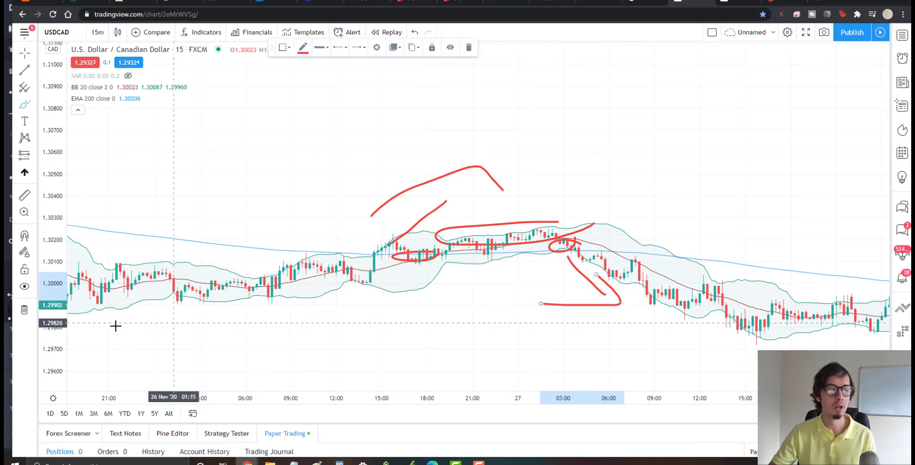
Remove all drawings from the candle chart and widen its visible time range back to 24 Nov.
click(23, 309)
scroll(337, 319, down, 2)
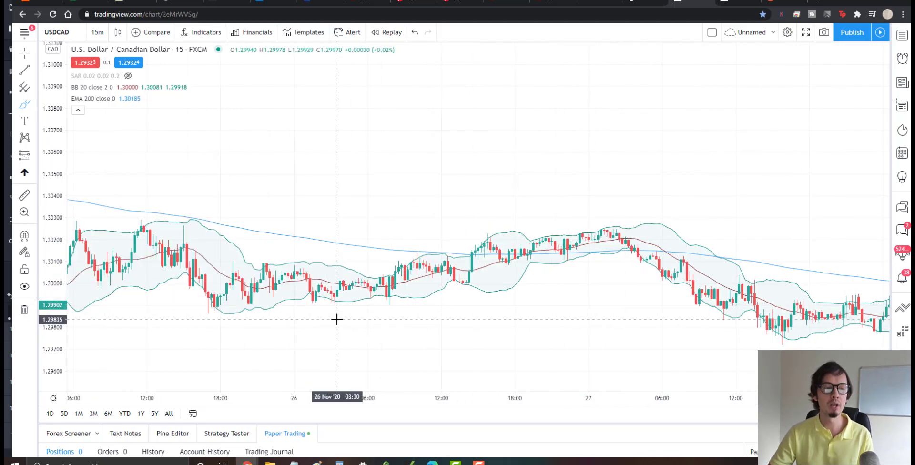
scroll(337, 319, down, 2)
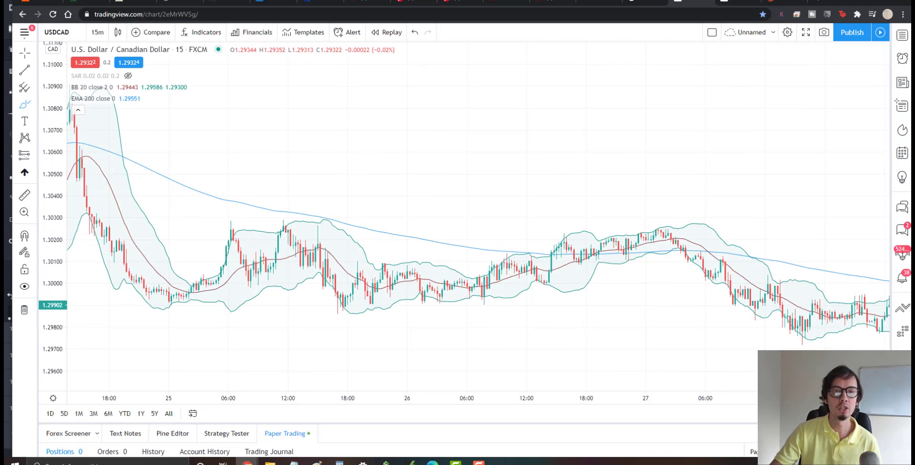
Show the buy and sell rules on the "BUY & SELL" slide and return to the USDCAD chart with hidden candles.
click(780, 1)
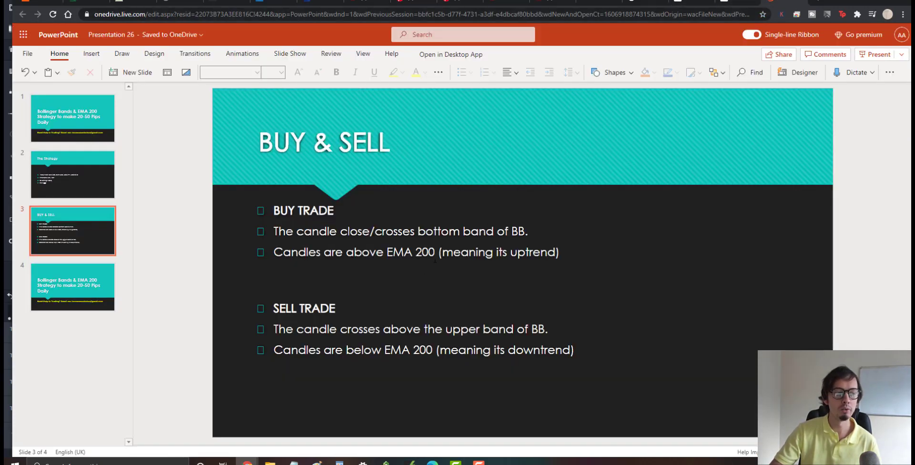
click(463, 251)
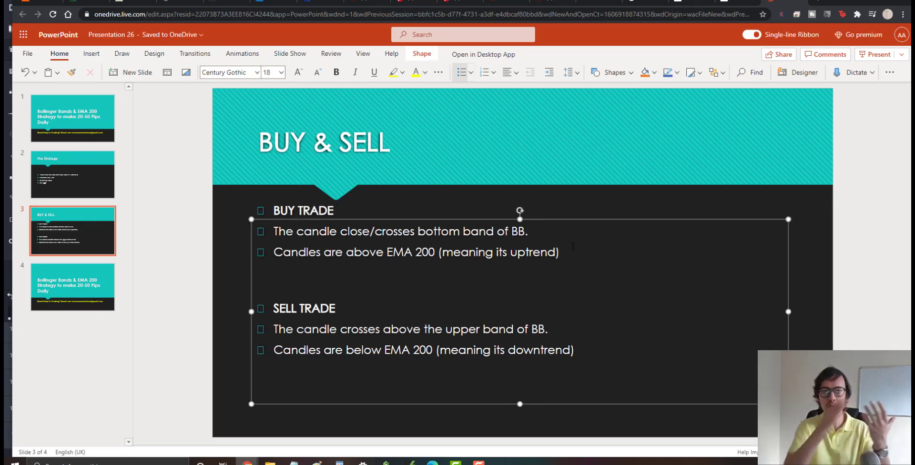
key(ctrl+Tab)
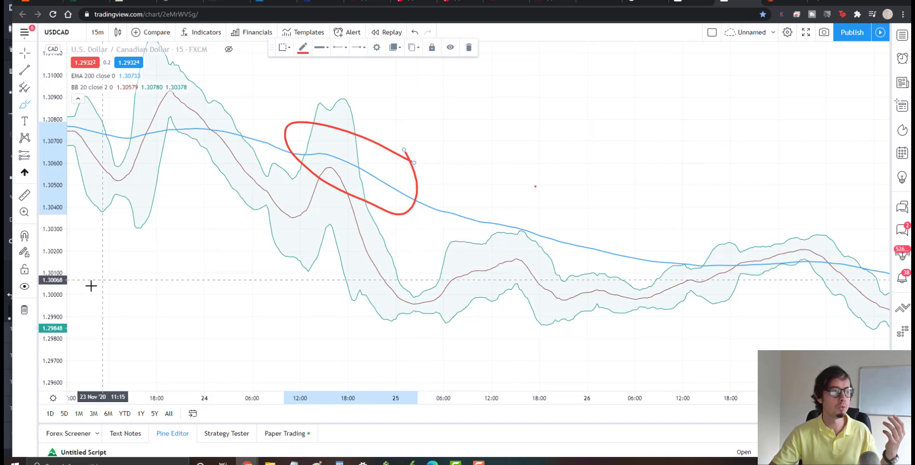
Circle the lower Bollinger Band between about 06:00 and 18:00 on 24 Nov with the Brush and draw four downward strokes across it.
click(33, 104)
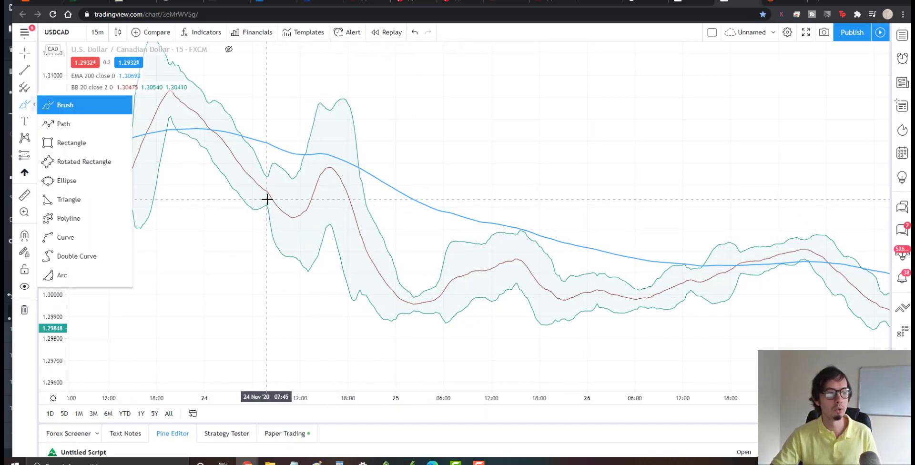
mouse_move(272, 217)
mouse_down()
mouse_move(259, 236)
mouse_move(337, 293)
mouse_move(337, 234)
mouse_move(262, 218)
mouse_move(287, 293)
mouse_up()
drag(281, 247, 297, 320)
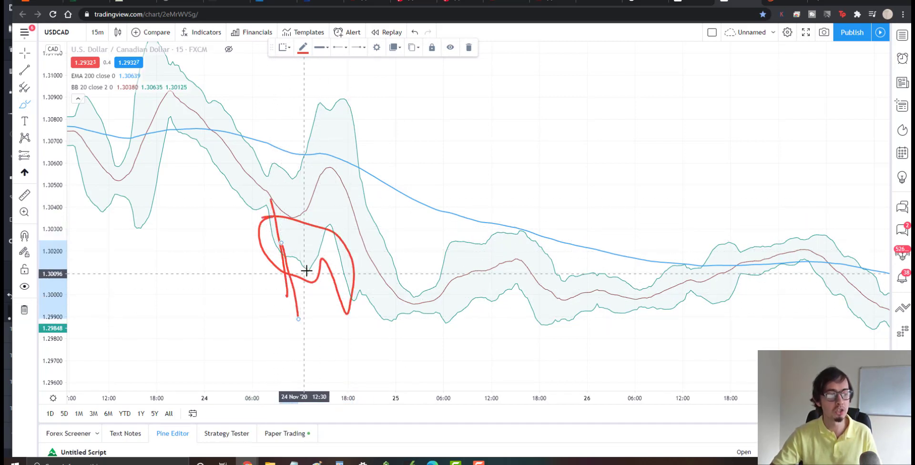
drag(309, 276, 318, 319)
drag(327, 250, 342, 328)
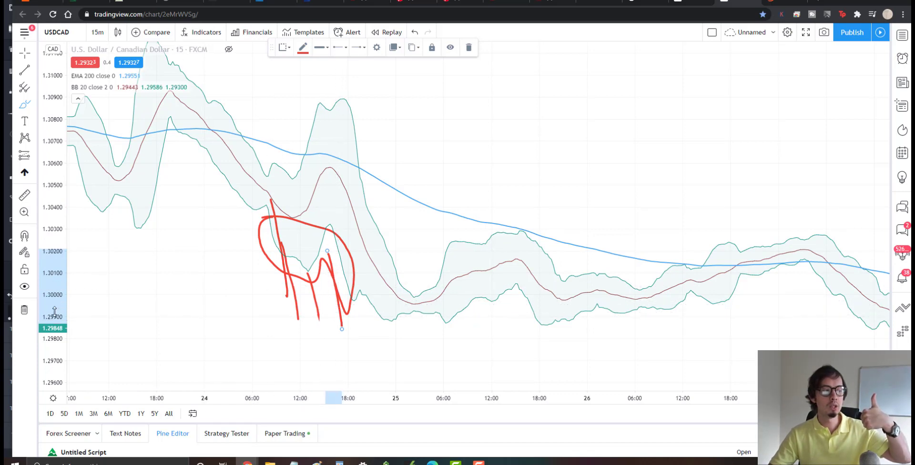
Remove all drawings, widen the price scale's range, and bring earlier dates before 23 Nov into view on the USDCAD chart.
click(25, 310)
double_click(52, 121)
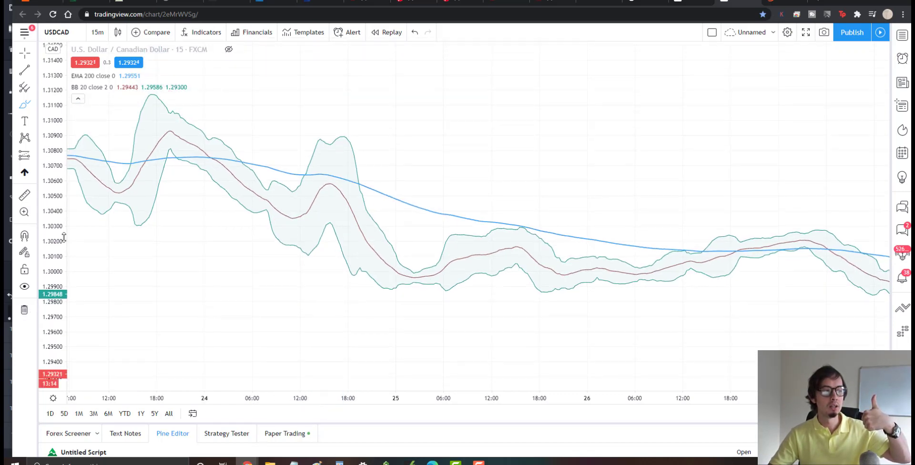
click(24, 54)
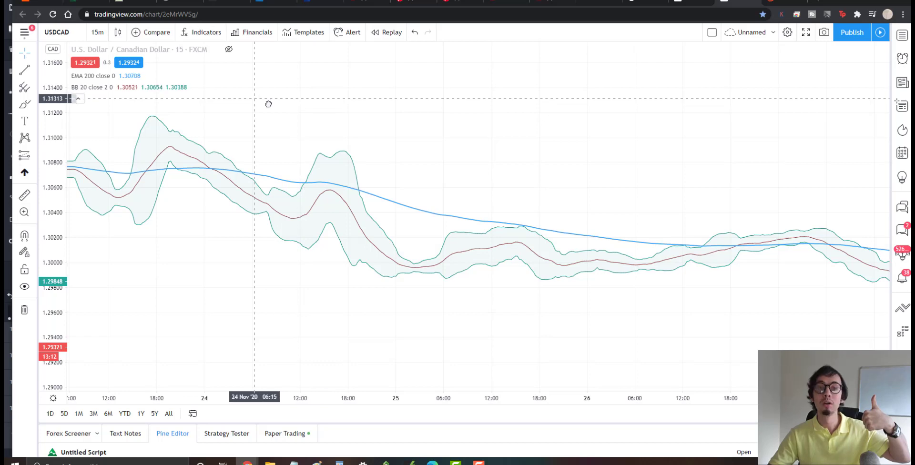
drag(267, 102, 578, 119)
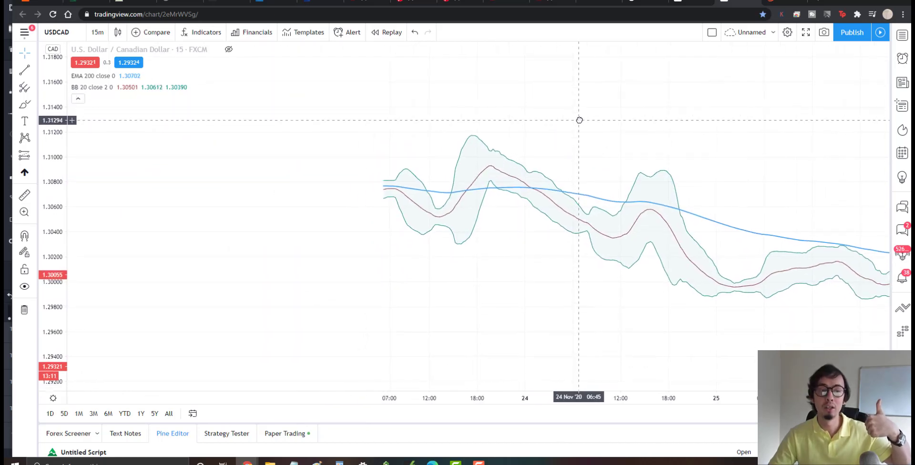
Circle the area above the EMA between about 16:00 on 23 Nov and 06:00 on 24 Nov with the Brush, hatch it and mark the EMA below.
click(25, 103)
mouse_move(481, 129)
mouse_down()
mouse_move(457, 151)
mouse_move(446, 106)
mouse_move(463, 157)
mouse_up()
drag(474, 95, 488, 156)
drag(496, 110, 505, 143)
drag(515, 102, 527, 162)
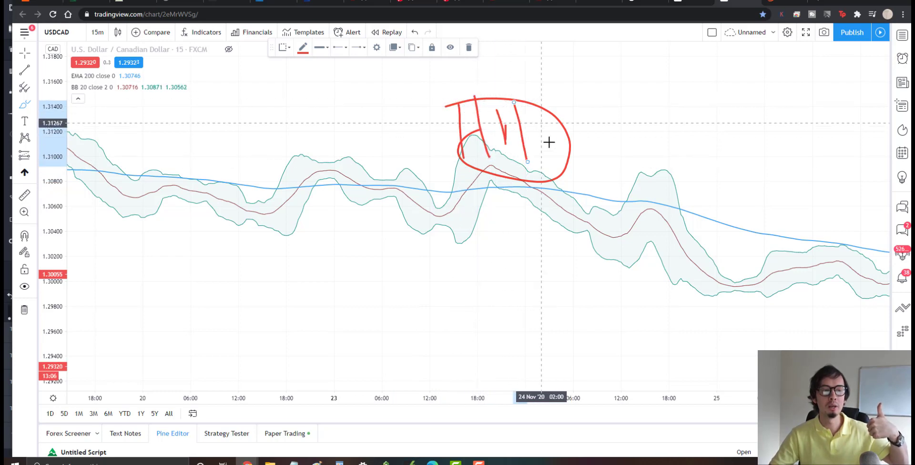
drag(542, 128, 557, 161)
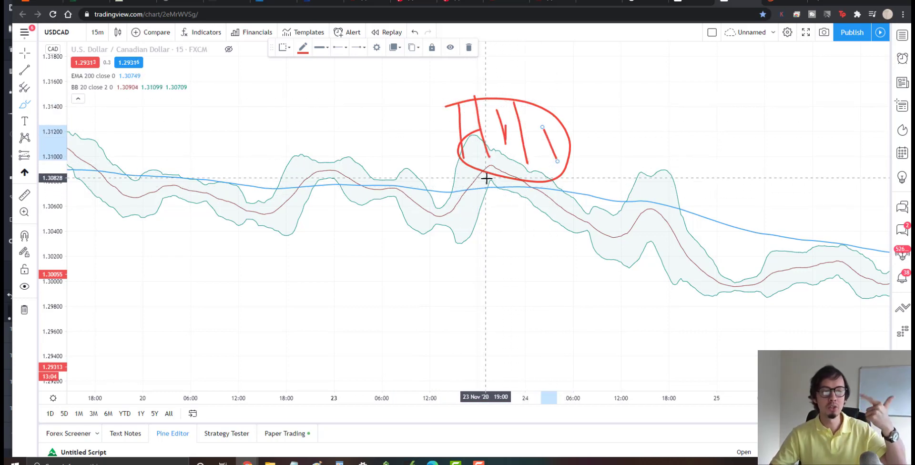
drag(491, 178, 489, 185)
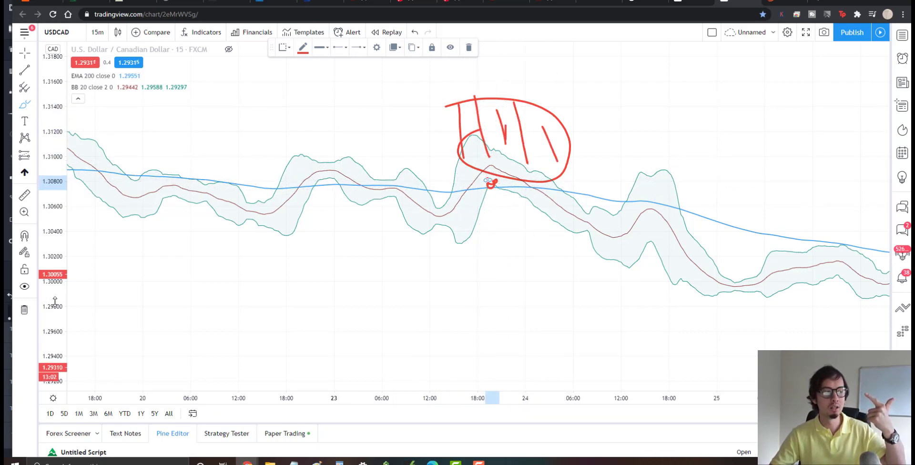
Draw two upward-pointing arrows rising from the circled area with the Brush.
mouse_move(539, 178)
mouse_down()
mouse_move(604, 105)
mouse_move(630, 117)
mouse_up()
drag(503, 114, 536, 61)
drag(496, 81, 551, 93)
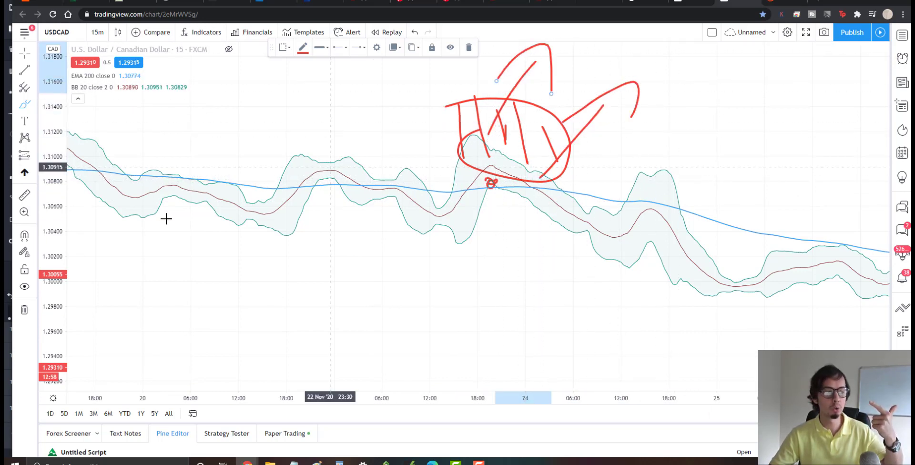
Remove all drawings, switch to the USDCAD candle chart and bring 24 Nov into view.
click(27, 311)
click(72, 308)
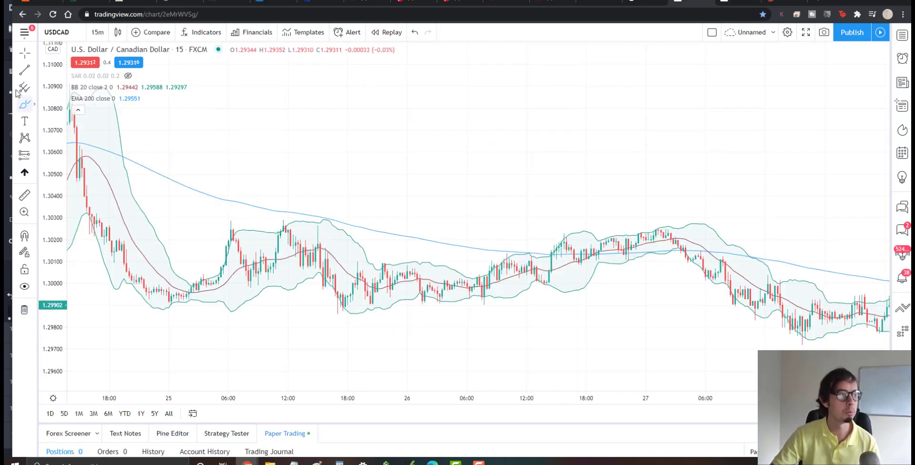
drag(557, 159, 516, 162)
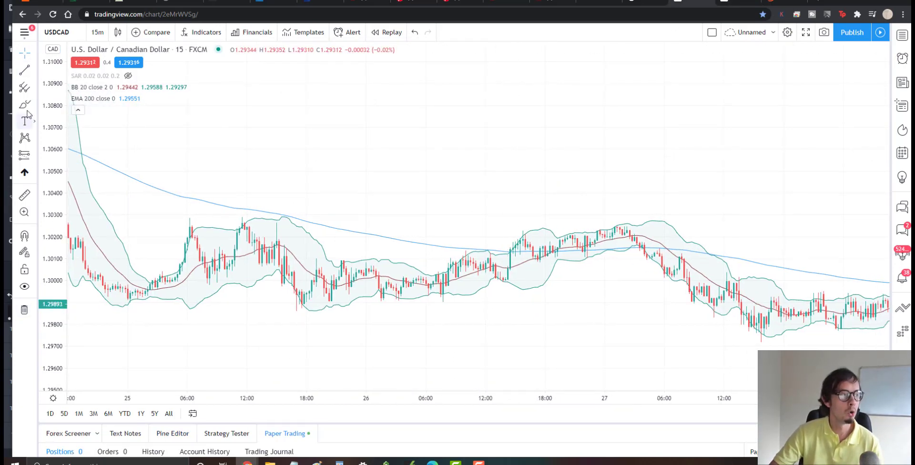
scroll(411, 138, down, 2)
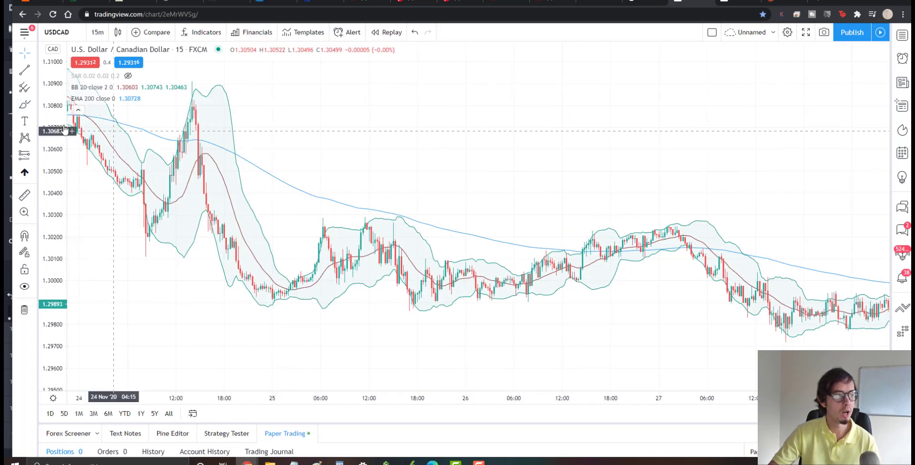
Circle the EMA 200 crossings near 14:00 on 24 Nov and 15:00 on 26 Nov with the Brush and draw a large frame around the range between them.
mouse_move(170, 130)
mouse_down()
mouse_move(200, 127)
mouse_move(189, 128)
mouse_up()
drag(586, 258, 566, 251)
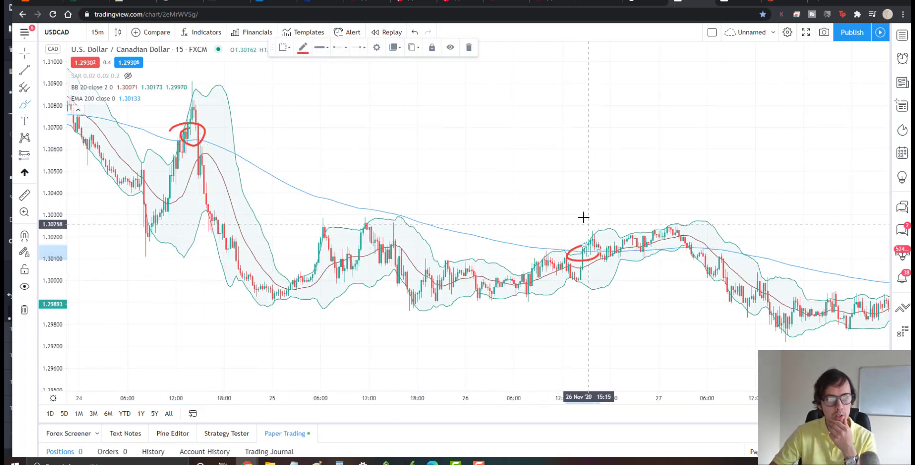
mouse_move(207, 75)
mouse_down()
mouse_move(213, 337)
mouse_move(659, 341)
mouse_move(635, 134)
mouse_move(170, 123)
mouse_up()
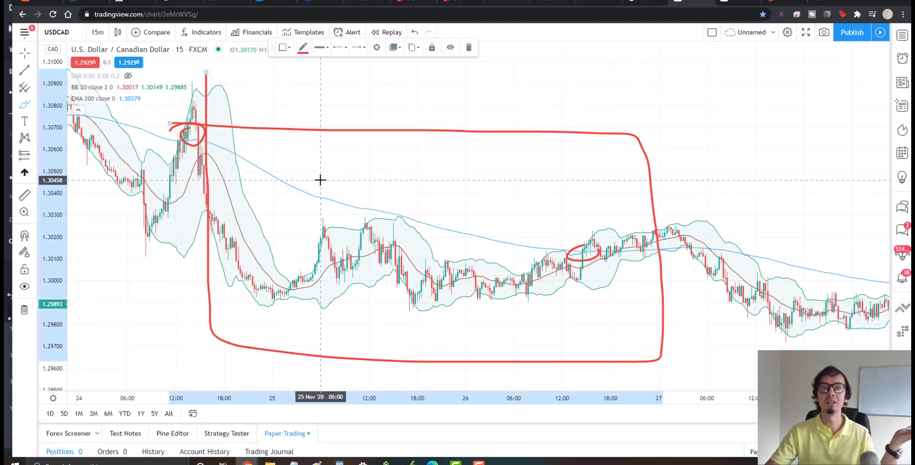
Undo a trial loop along the EMA and draw a large downward arrow through the frame from late 24 Nov to about 12:00 on 26 Nov.
mouse_move(224, 136)
mouse_down()
mouse_move(337, 240)
mouse_move(496, 216)
mouse_move(275, 155)
mouse_up()
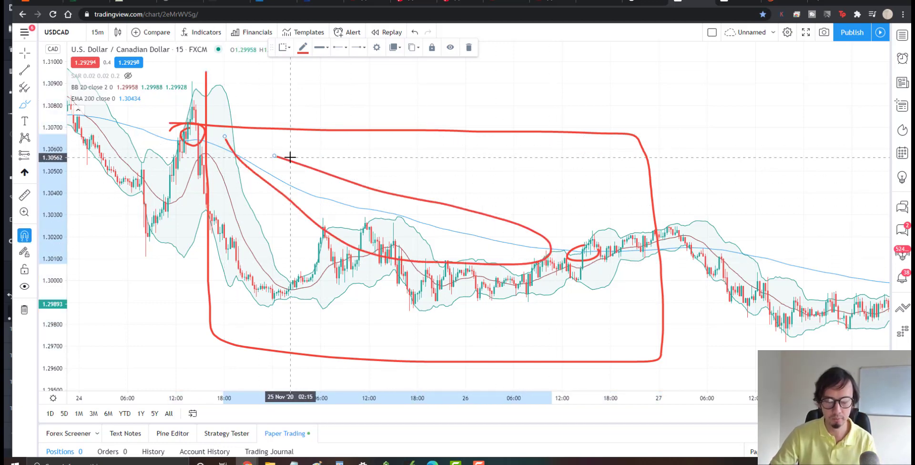
key(ctrl+z)
drag(220, 139, 564, 328)
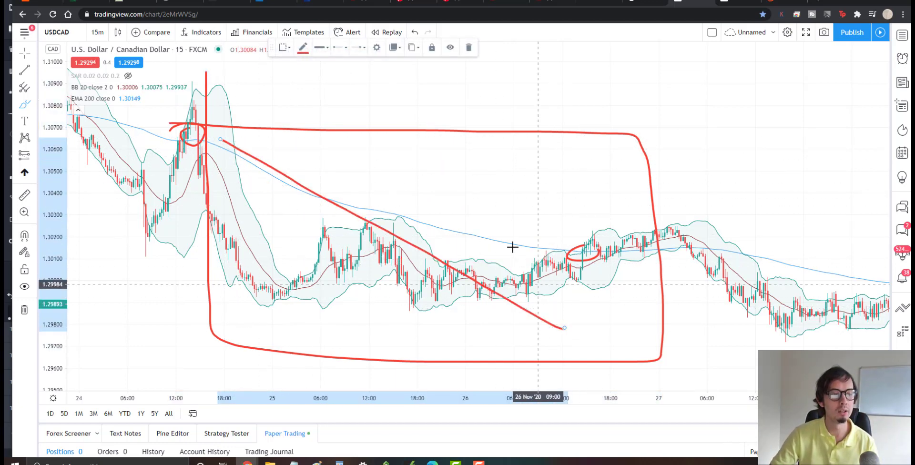
drag(510, 244, 552, 356)
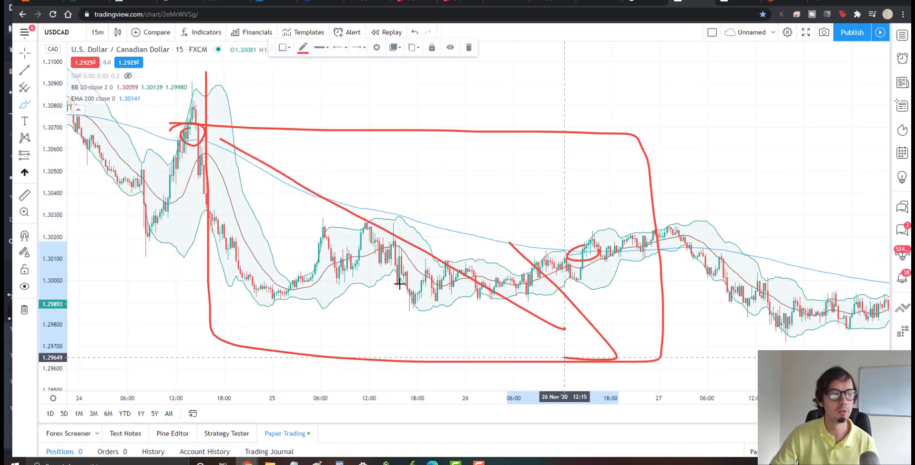
Remove all drawings from the candle chart and review the rules on the "BUY & SELL" slide before returning to the chart.
click(25, 311)
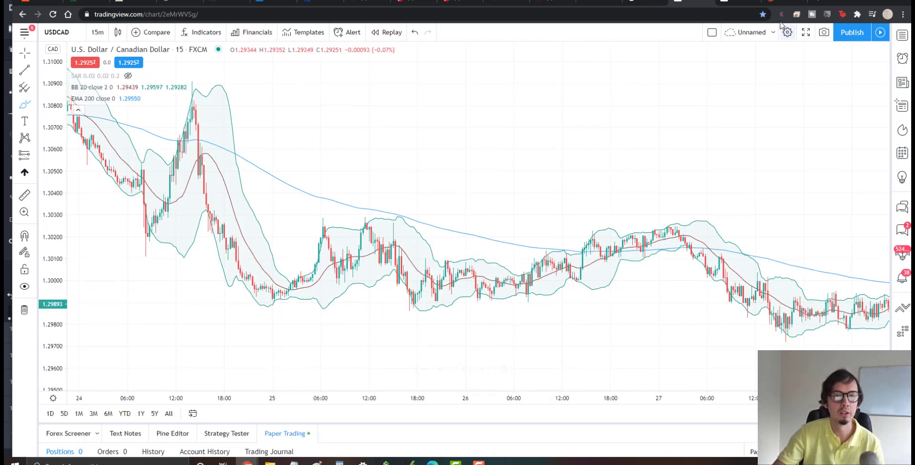
click(780, 1)
click(236, 196)
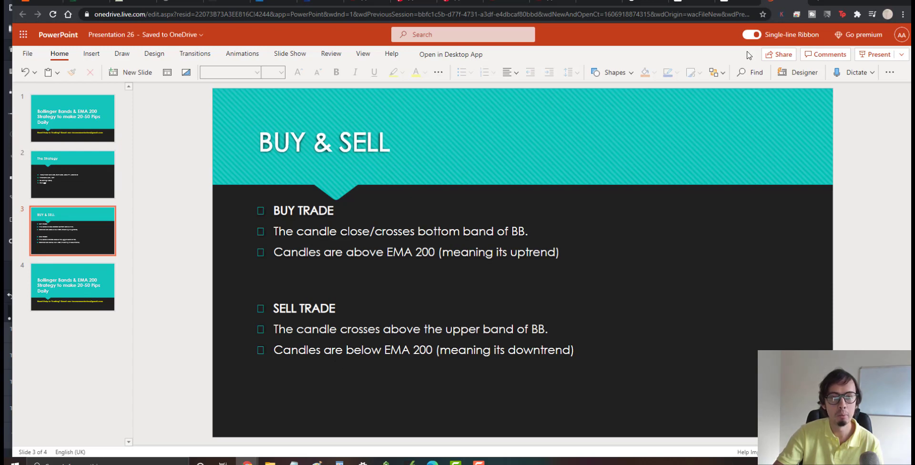
click(736, 1)
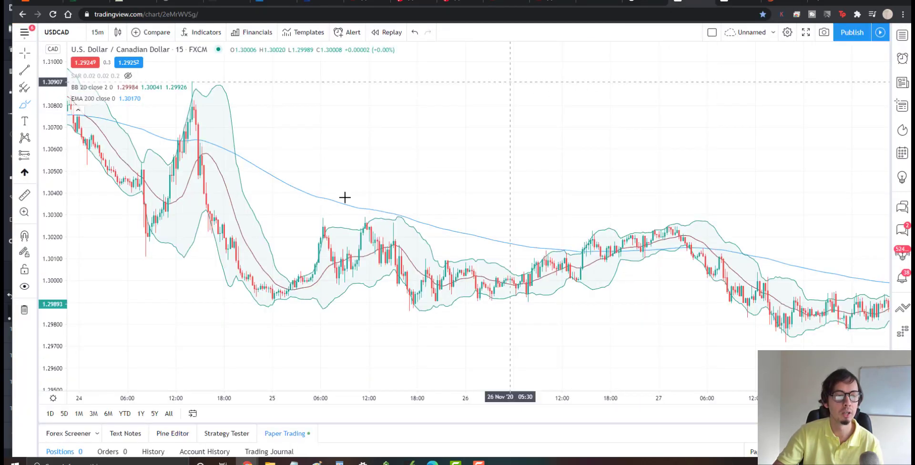
Mark the upper Bollinger Band touch near 06:00 on 25 Nov with the Brush and draw a downward arrow from it.
click(33, 105)
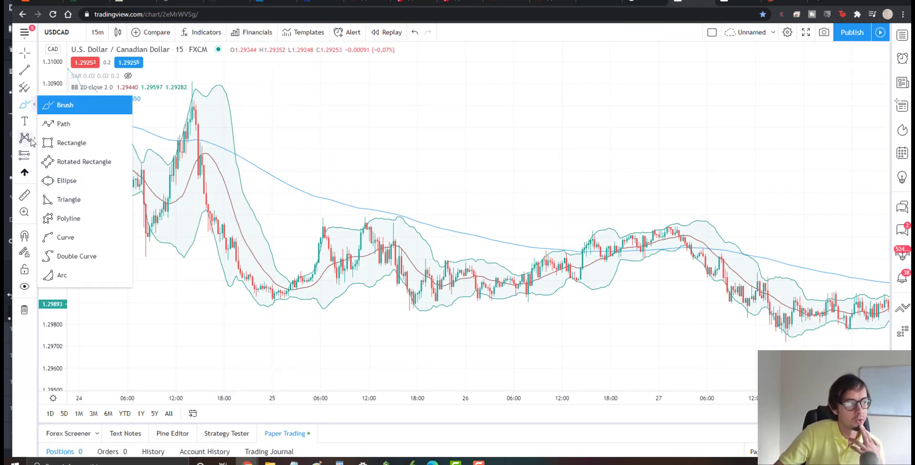
click(25, 107)
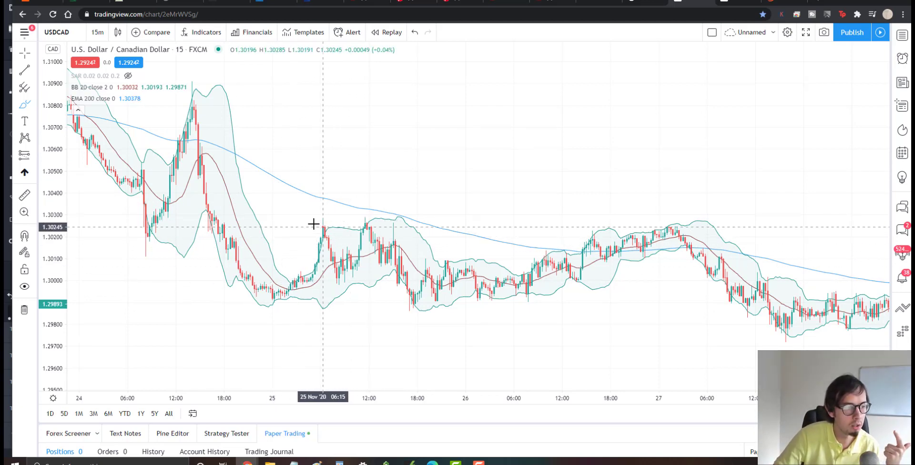
mouse_move(303, 217)
mouse_down()
mouse_move(310, 230)
mouse_move(321, 227)
mouse_up()
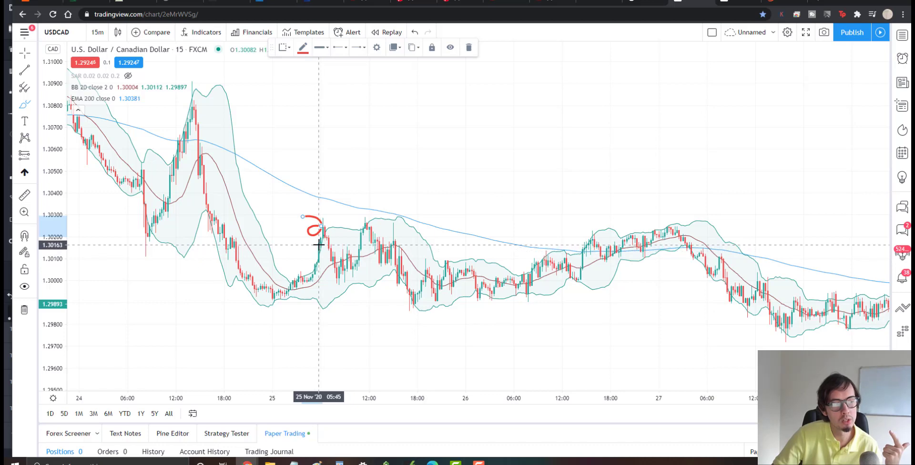
drag(318, 244, 326, 335)
mouse_move(304, 318)
mouse_down()
mouse_move(321, 355)
mouse_move(333, 338)
mouse_up()
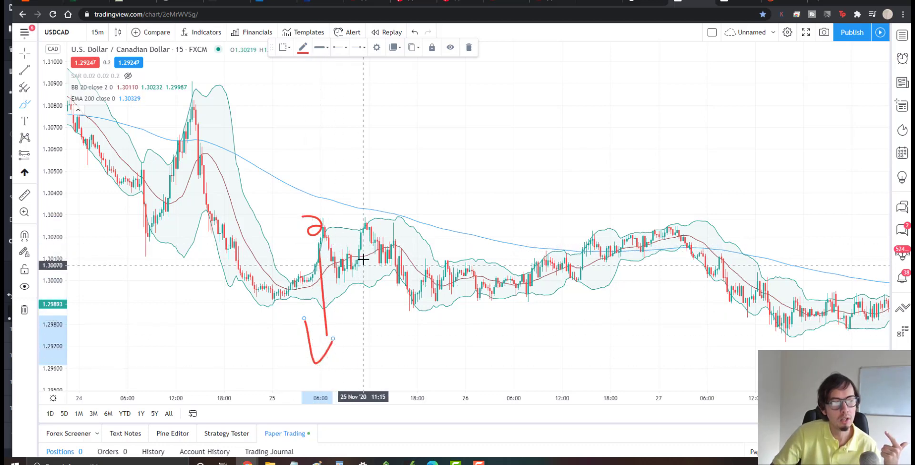
Draw a downward arrow from the upper band touch near 12:00 on 25 Nov and mark the spot near 15:00 with crossing strokes.
mouse_move(365, 221)
mouse_down()
mouse_move(344, 227)
mouse_move(356, 333)
mouse_up()
mouse_move(370, 286)
mouse_down()
mouse_move(365, 312)
mouse_move(333, 348)
mouse_up()
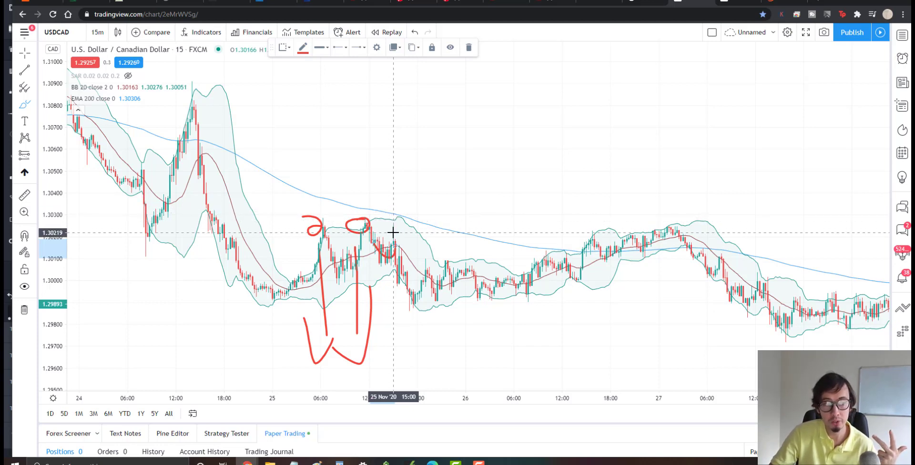
drag(393, 217, 392, 214)
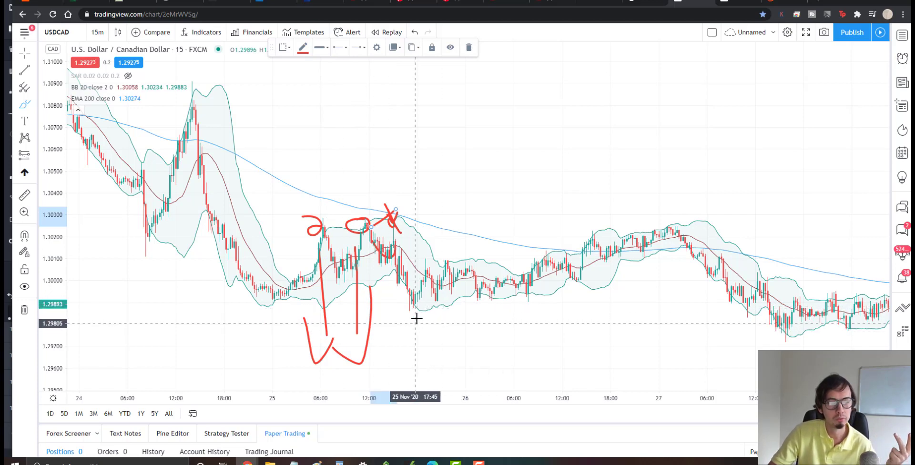
Mark the upper band touches near 21:00 and 23:45 on 25 Nov with downward arrows, and mark the touch near 08:00 on 26 Nov.
scroll(419, 305, up, 2)
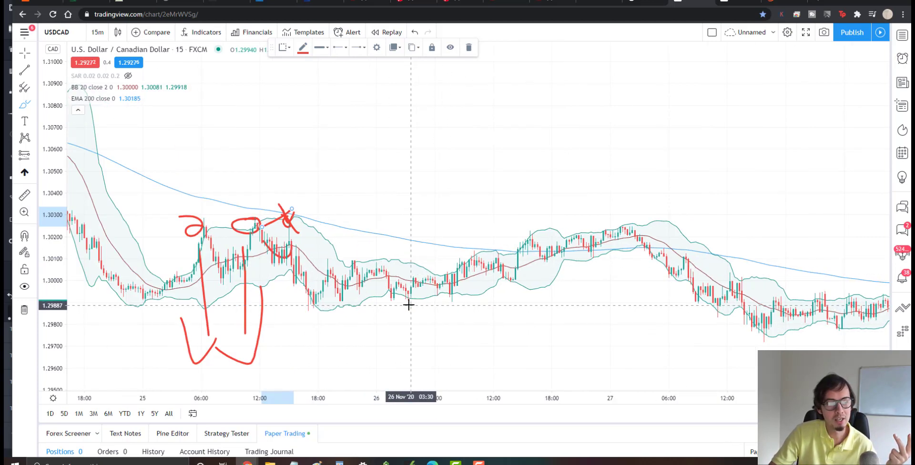
mouse_move(357, 210)
mouse_down()
mouse_move(405, 241)
mouse_move(361, 201)
mouse_up()
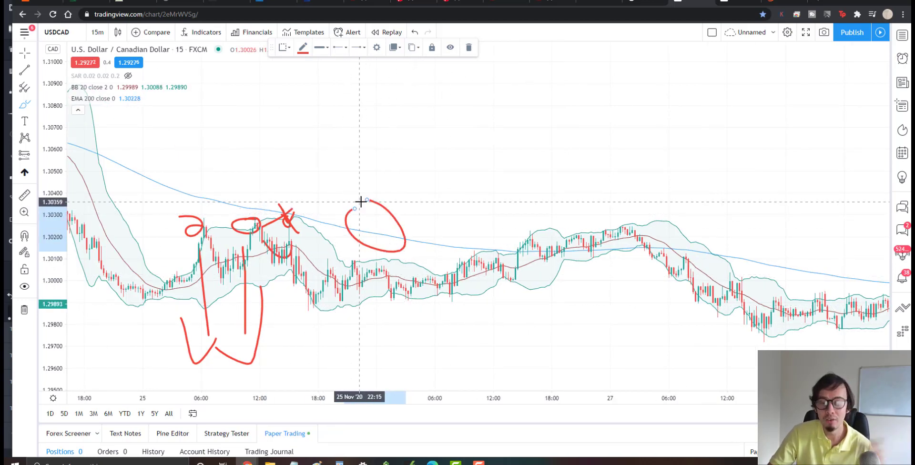
key(ctrl+z)
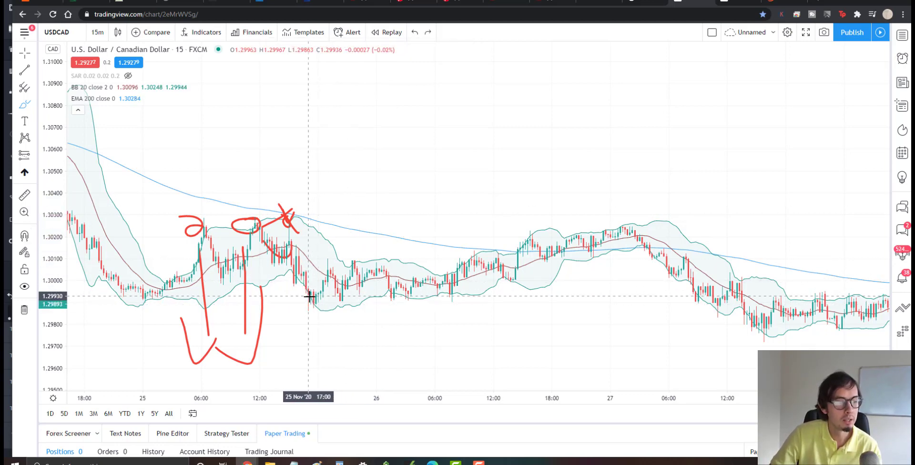
mouse_move(356, 262)
mouse_down()
mouse_move(347, 261)
mouse_move(347, 347)
mouse_move(357, 353)
mouse_up()
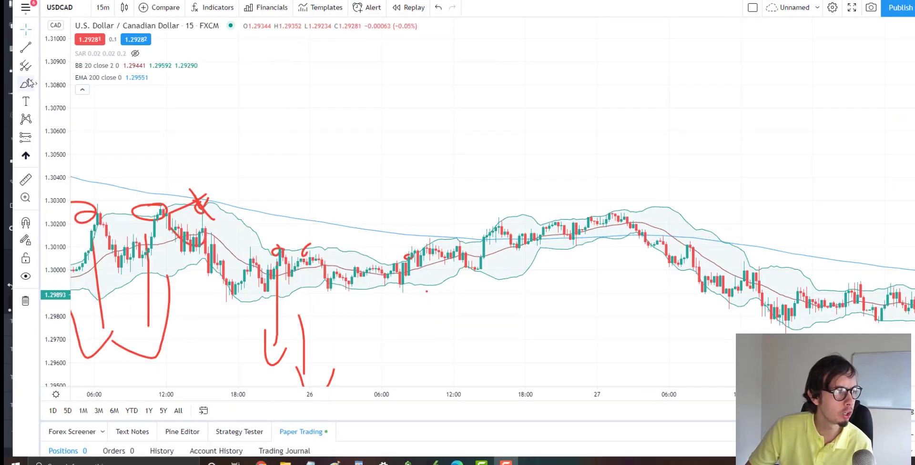
click(27, 84)
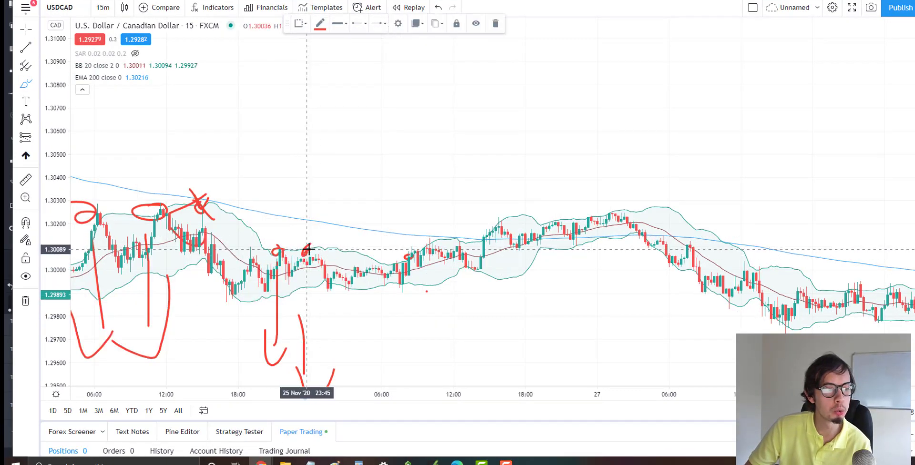
drag(308, 249, 312, 248)
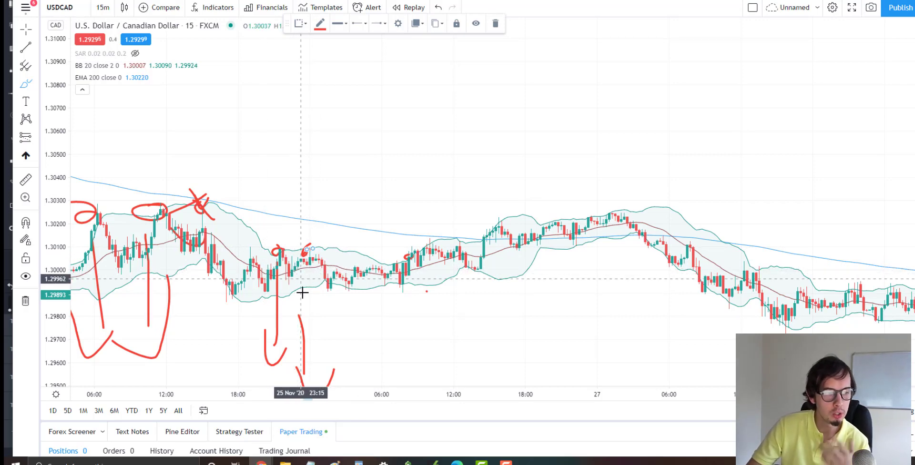
Trace the EMA 200 with a horizontal Brush stroke between about 12:00 and 19:00 on 26 Nov.
scroll(282, 284, up, 1)
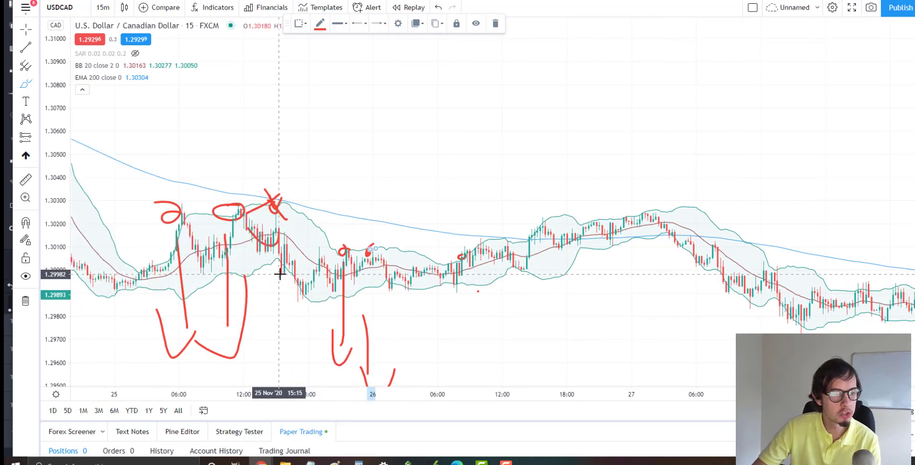
scroll(300, 284, up, 1)
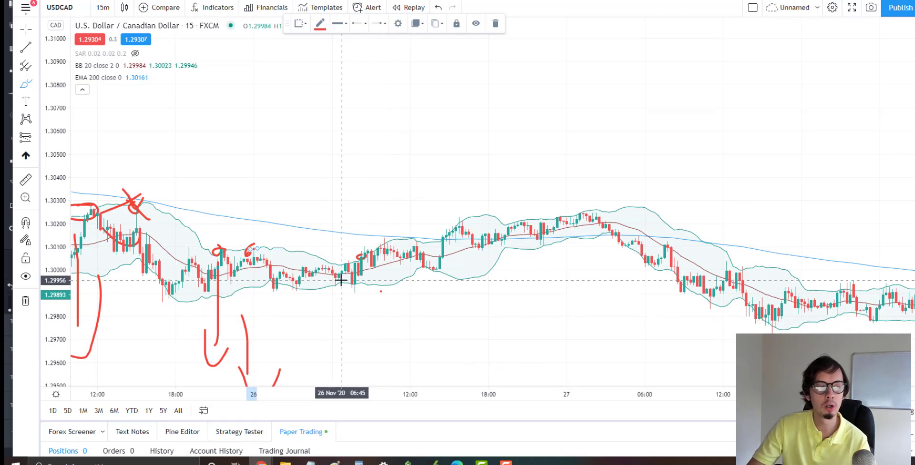
scroll(324, 312, up, 2)
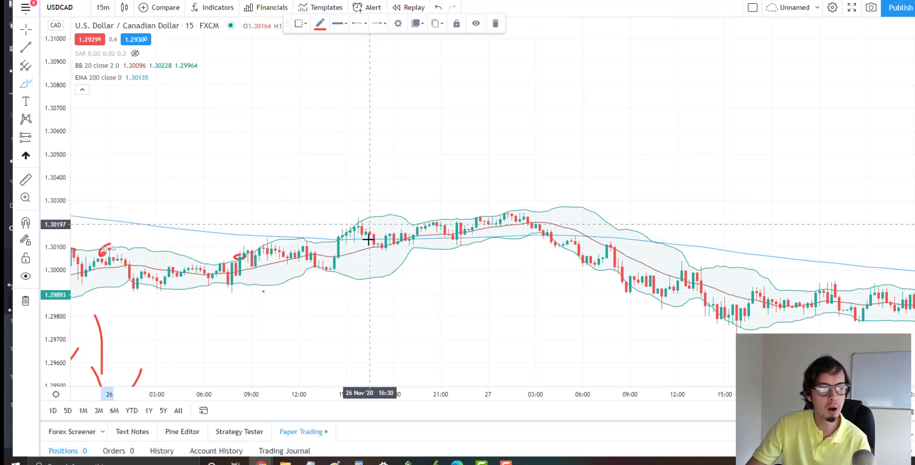
scroll(317, 275, down, 1)
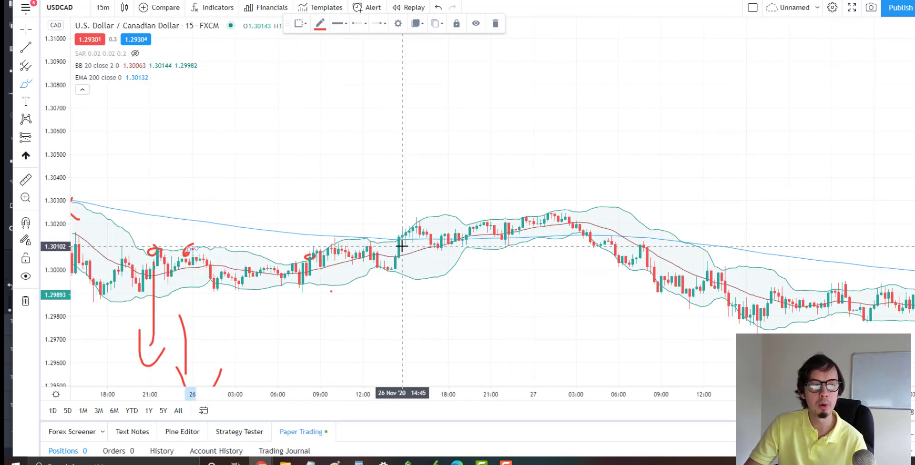
scroll(400, 249, up, 1)
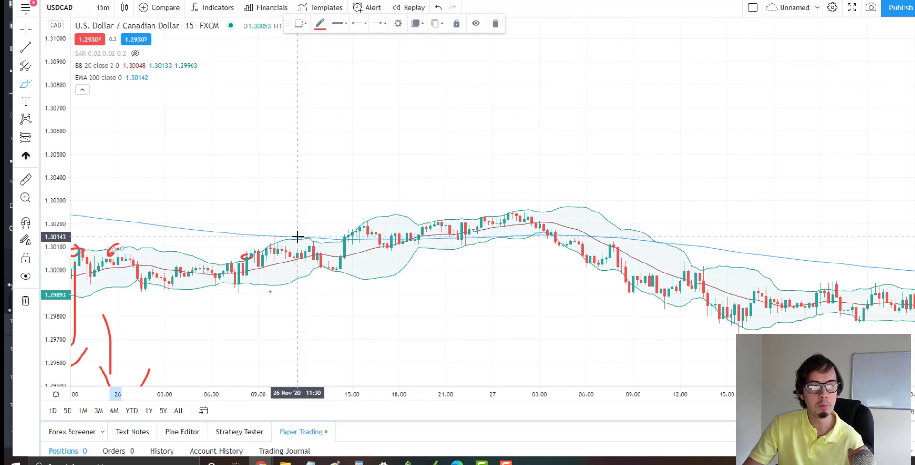
mouse_move(297, 236)
mouse_down()
mouse_move(376, 237)
mouse_move(353, 236)
mouse_up()
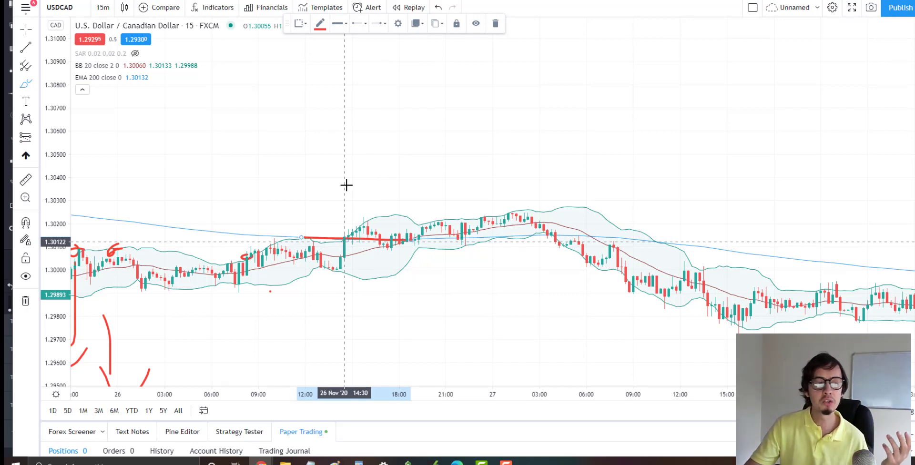
Circle the candles around the EMA between about 14:00 and 18:00 on 26 Nov and cross them out with two diagonal strokes.
mouse_move(363, 213)
mouse_down()
mouse_move(333, 247)
mouse_move(364, 200)
mouse_up()
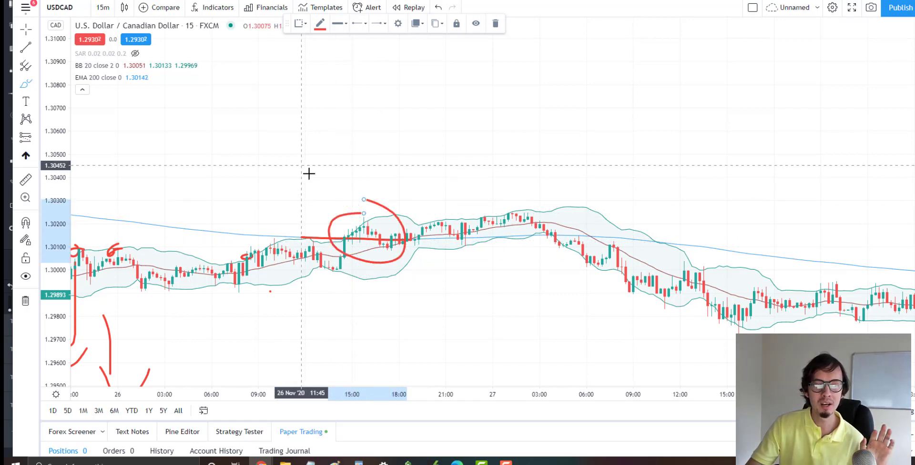
drag(303, 168, 414, 275)
drag(408, 202, 340, 285)
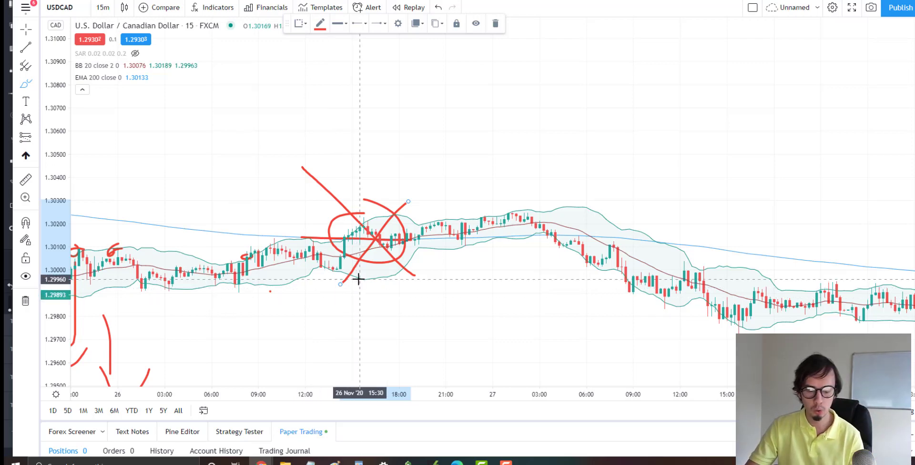
Undo the circle and the two diagonal crossing strokes around the EMA on 26 Nov.
key(ctrl+z)
key(ctrl+z)
key(ctrl+z)
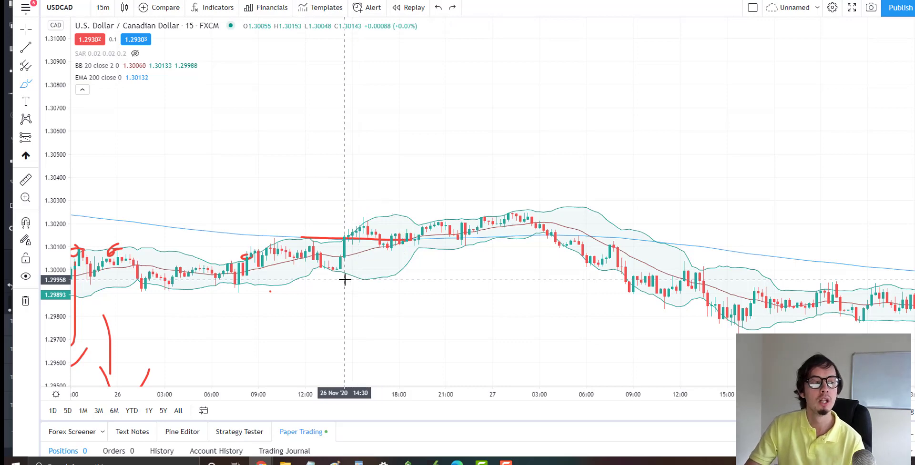
With the Brush, circle the candles near 05:45 and 06:15 on 25 Nov and draw a downward arrow below them.
scroll(357, 273, down, 1)
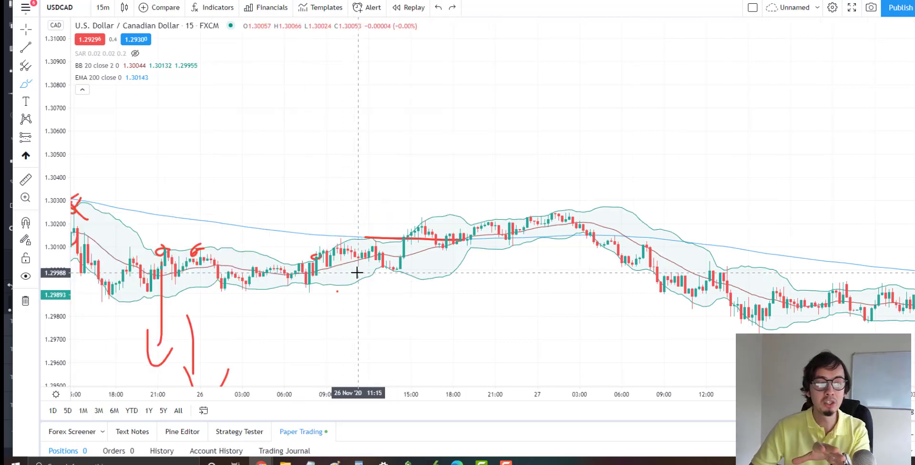
scroll(357, 272, down, 3)
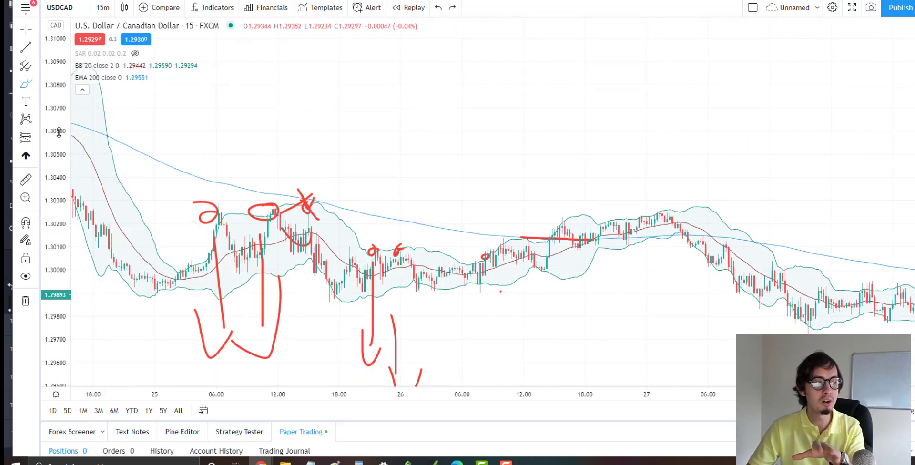
drag(53, 174, 40, 84)
click(26, 84)
scroll(86, 179, up, 3)
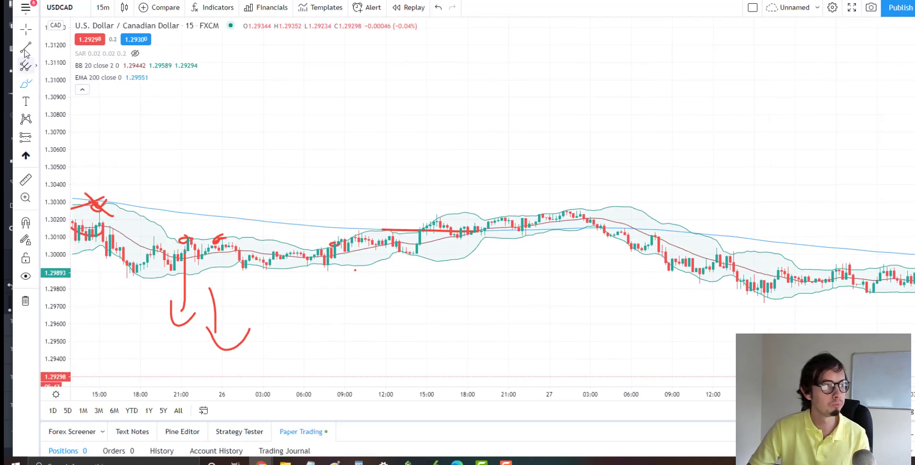
click(27, 31)
drag(269, 191, 616, 197)
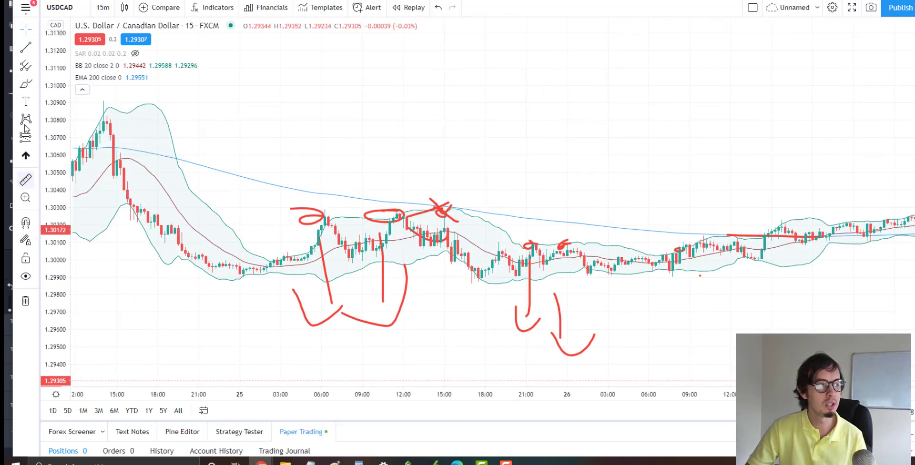
click(24, 86)
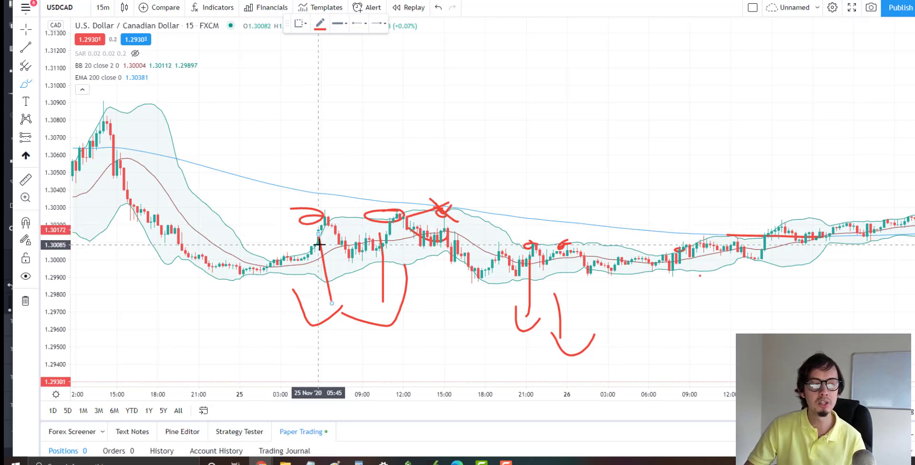
scroll(316, 243, up, 2)
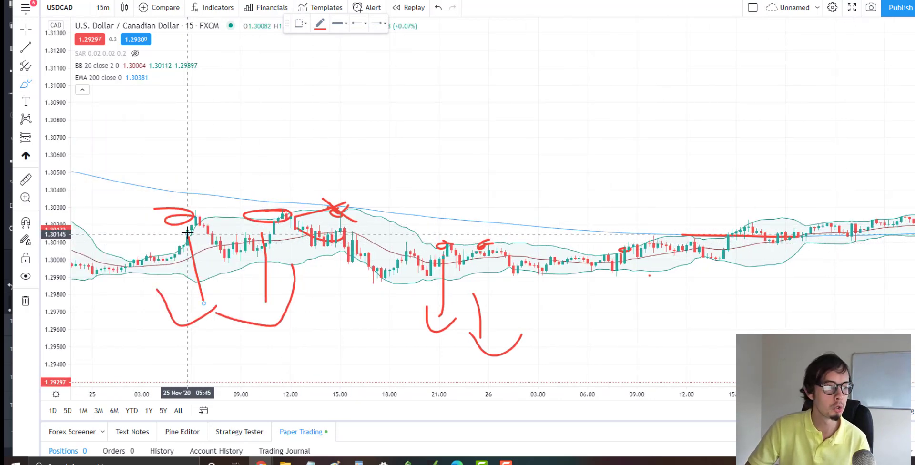
scroll(187, 232, up, 2)
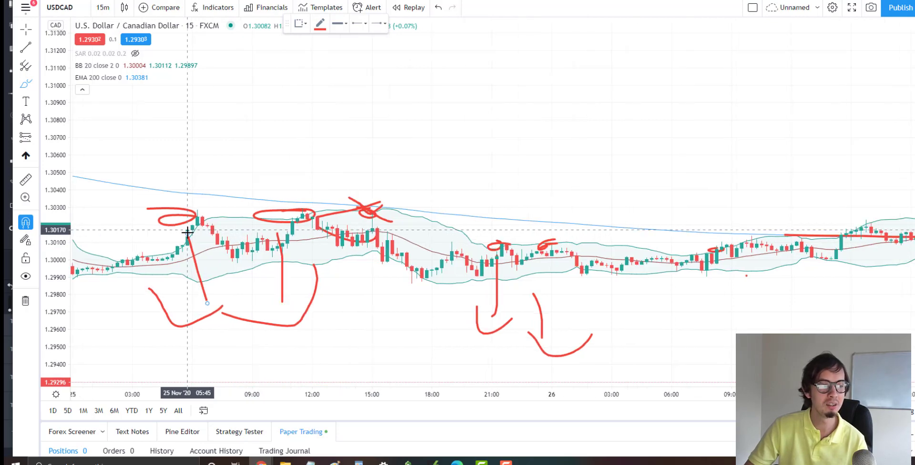
key(ctrl)
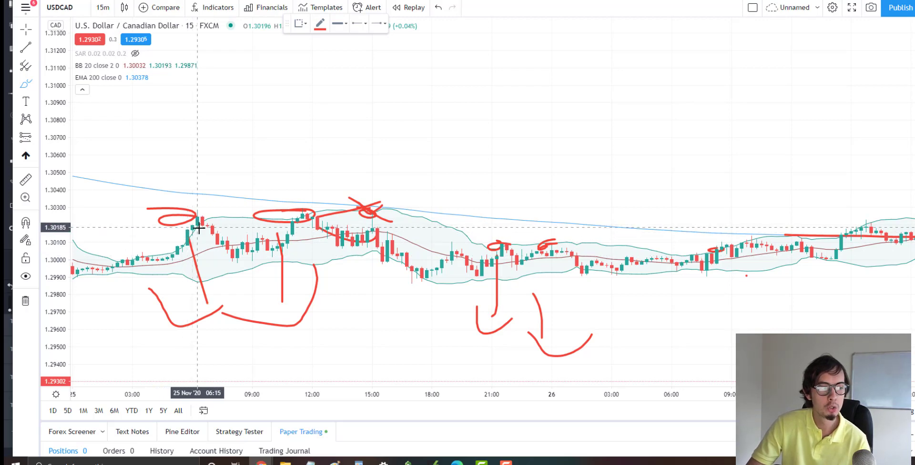
drag(184, 229, 183, 230)
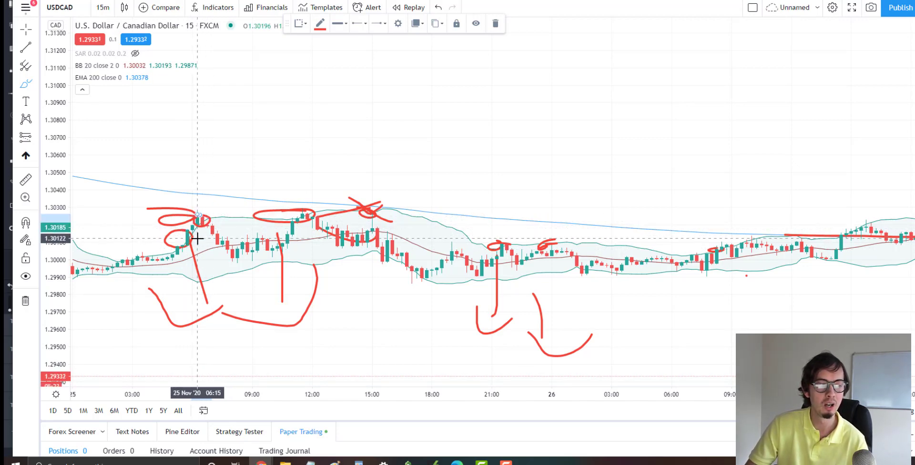
drag(189, 283, 212, 300)
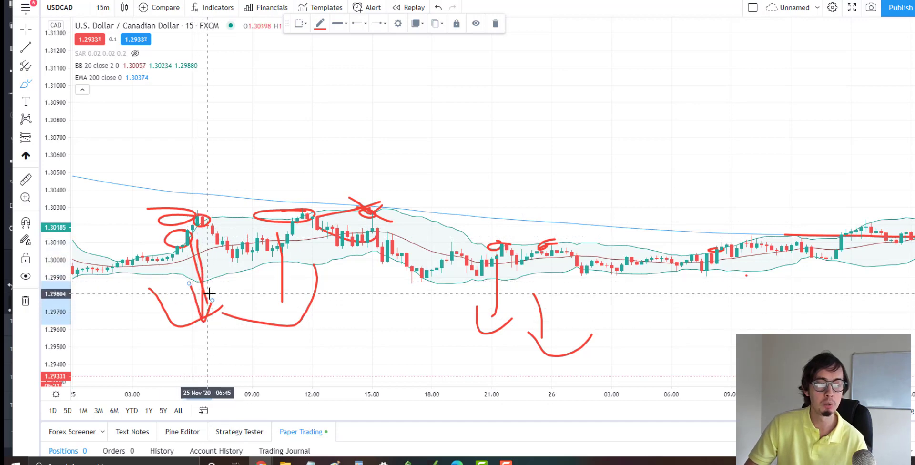
Clear all drawings from the chart and mark the upper band touches near 06:15, 11:30, 15:00 and 21:30 on 25 Nov.
click(26, 301)
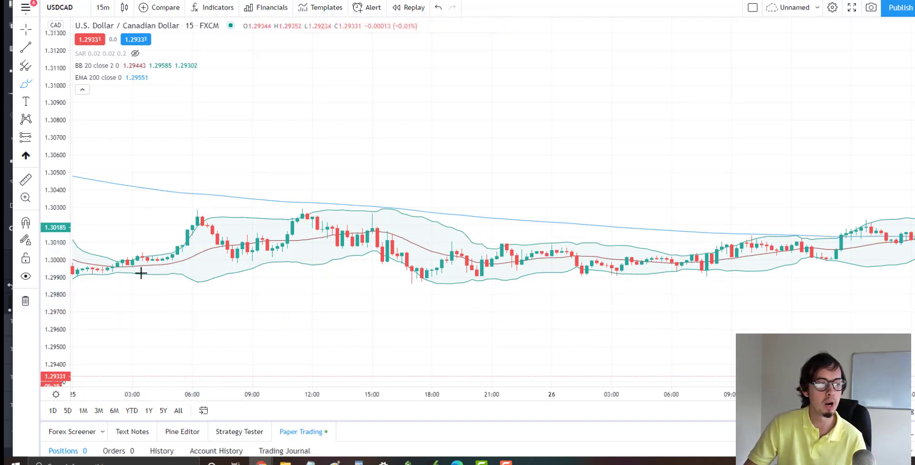
mouse_move(197, 223)
mouse_down()
mouse_move(200, 215)
mouse_move(207, 221)
mouse_move(194, 215)
mouse_move(197, 226)
mouse_up()
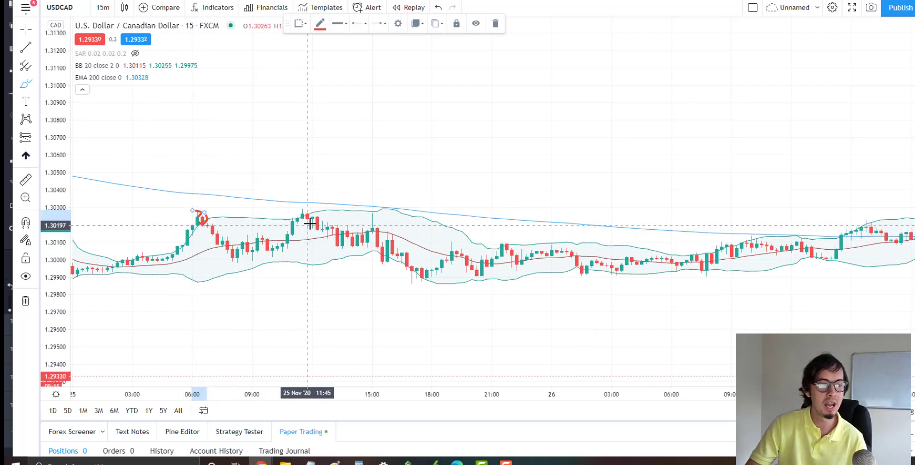
mouse_move(307, 217)
mouse_down()
mouse_move(299, 221)
mouse_move(292, 205)
mouse_up()
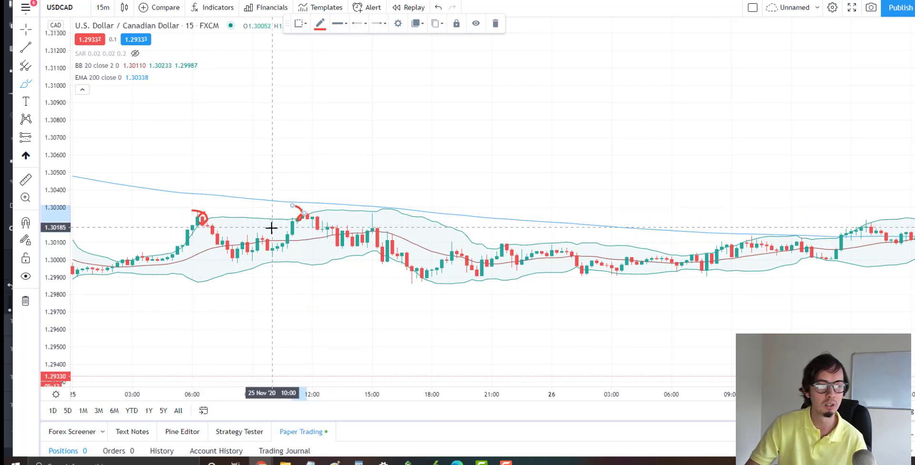
drag(373, 208, 371, 225)
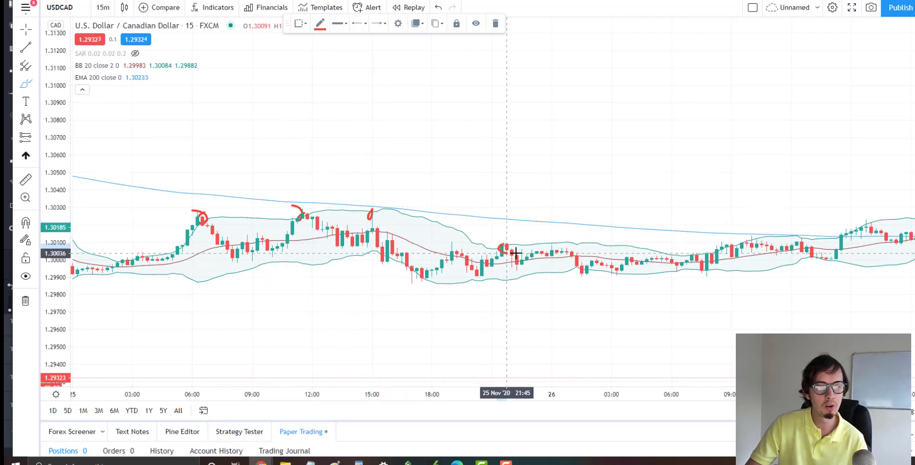
Mark the lower band touch near 08:00 on 13 Nov with a Brush stroke and undo the mark.
scroll(440, 265, down, 4)
scroll(129, 194, down, 2)
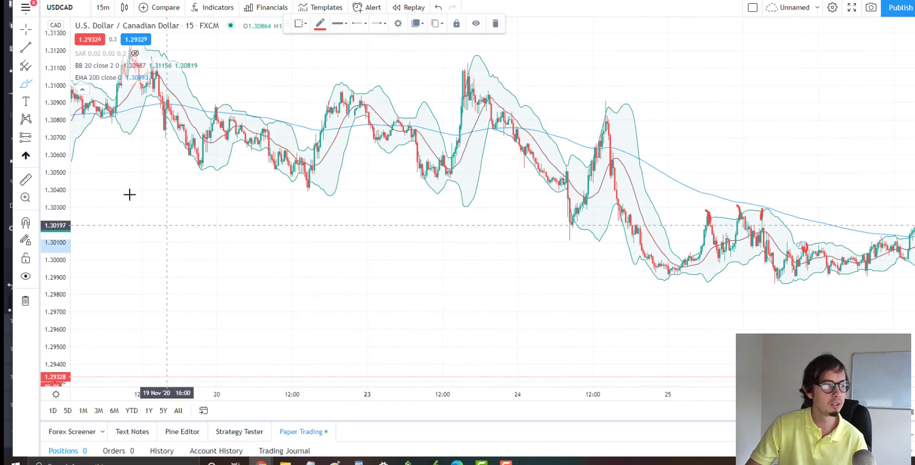
scroll(166, 280, down, 2)
drag(167, 280, 235, 288)
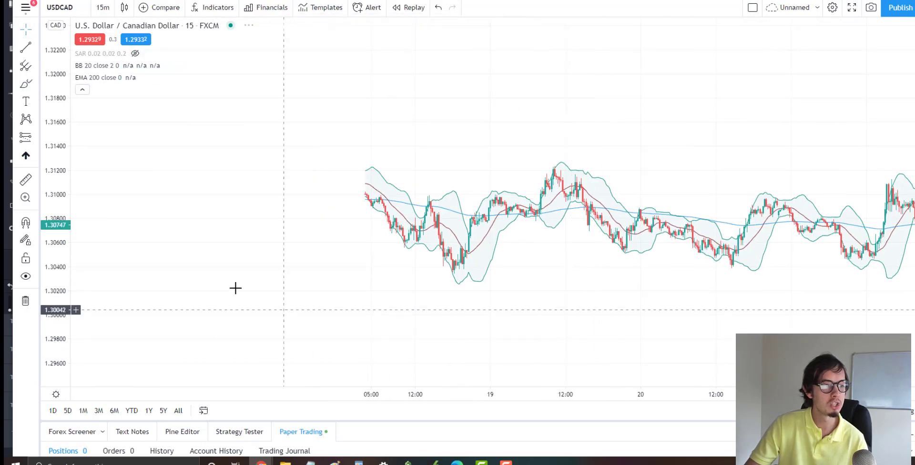
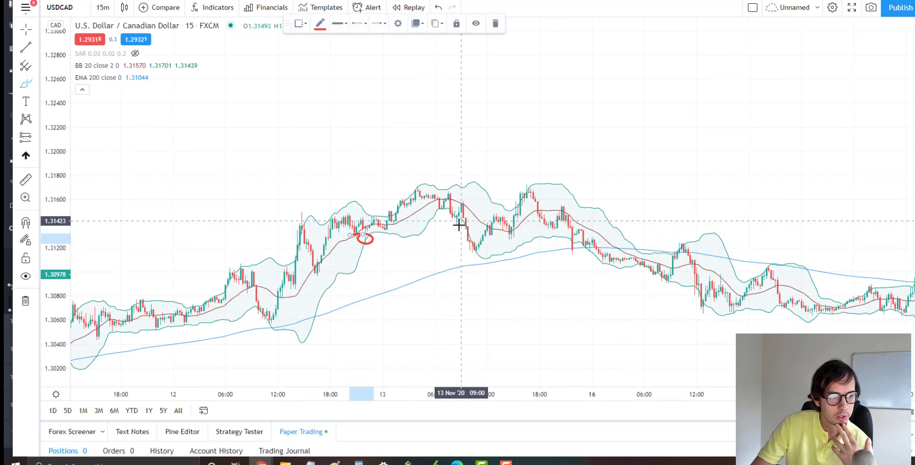
drag(447, 218, 439, 220)
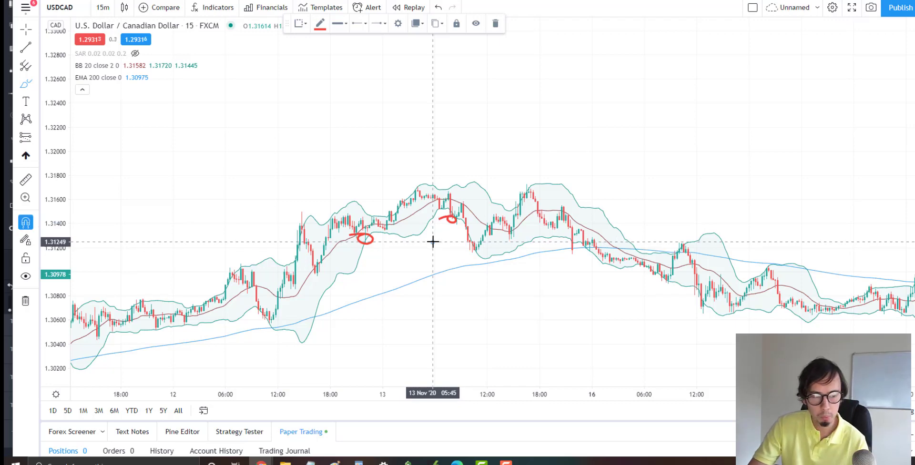
key(ctrl+z)
Measure the price move from the lower band touch at 08:15 to the upper band near 16:45 on 13 Nov.
scroll(383, 252, up, 3)
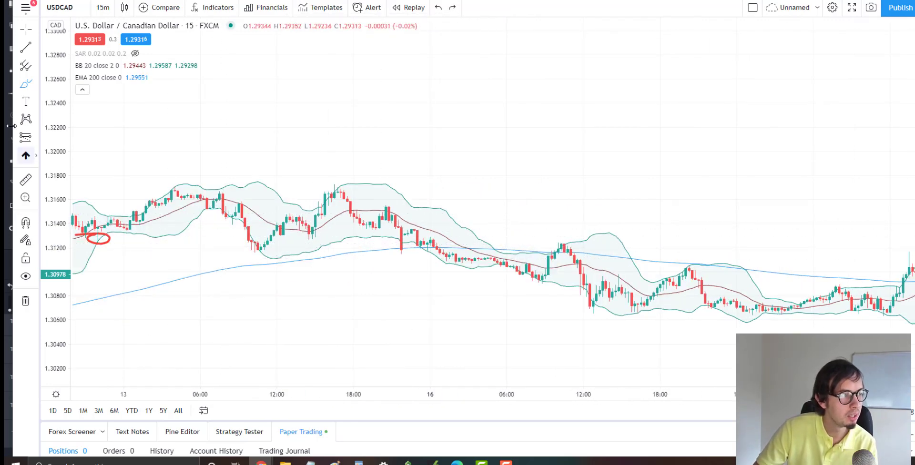
click(36, 84)
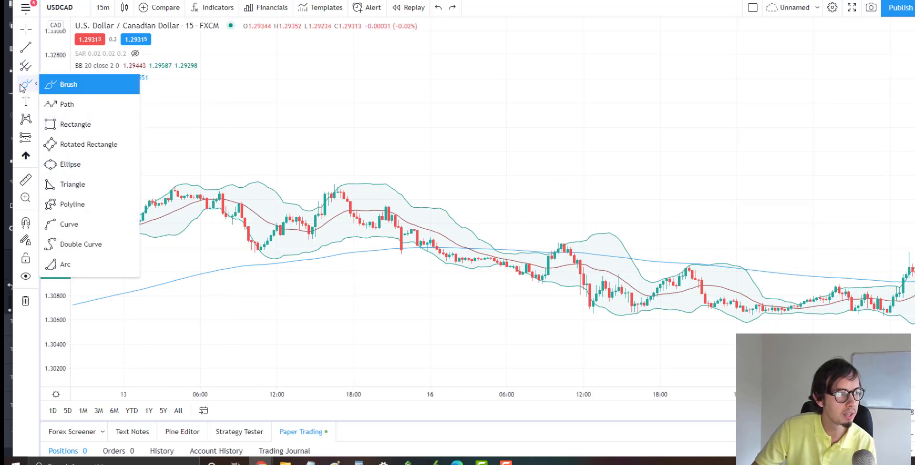
click(67, 84)
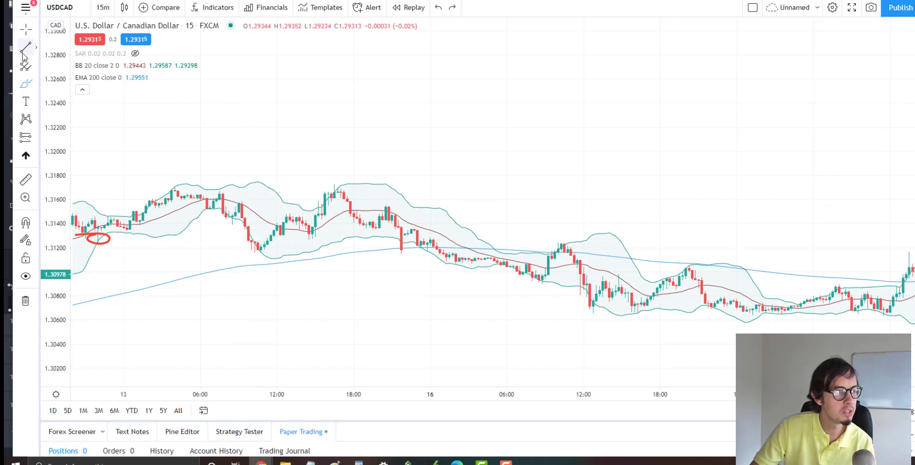
click(26, 179)
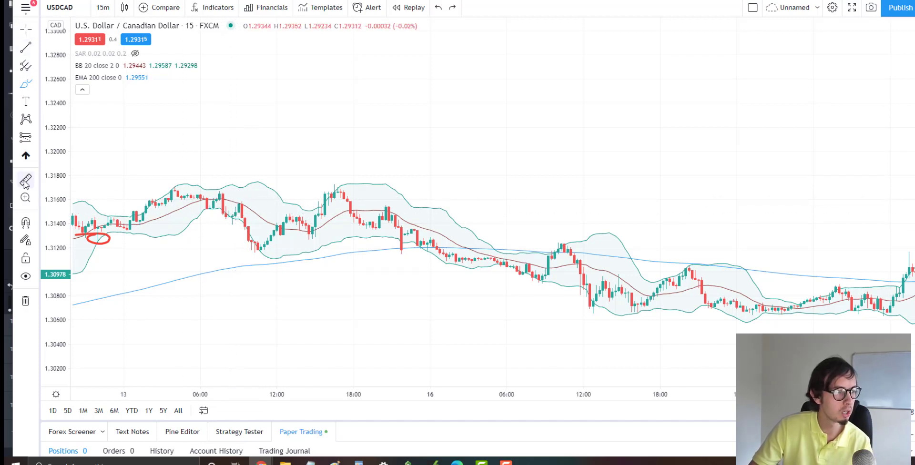
click(229, 216)
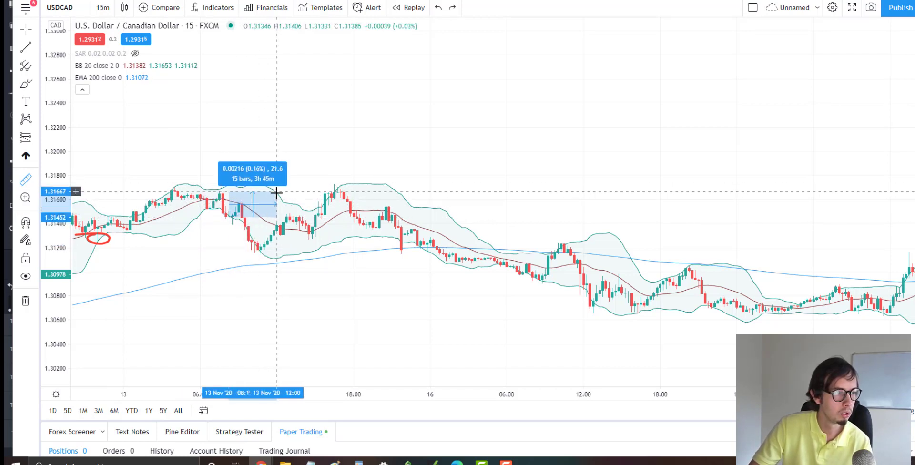
click(336, 193)
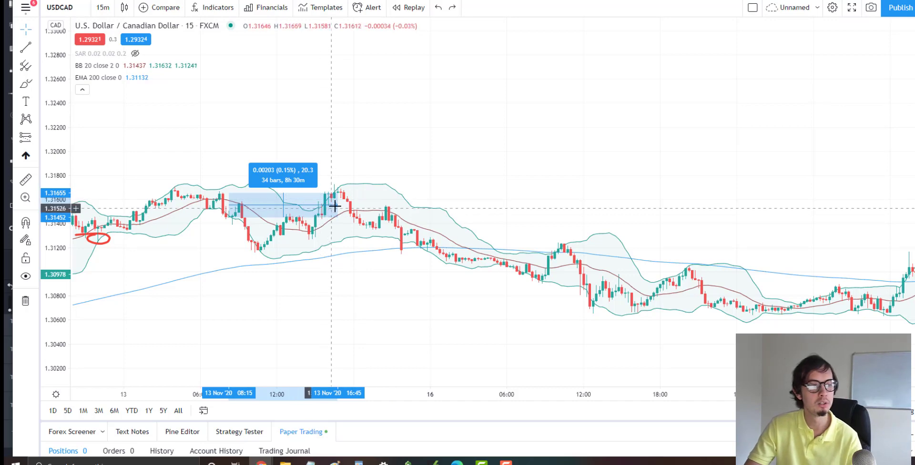
Dismiss the measurement and circle the lower band touch near 08:00 on 13 Nov with the Brush.
scroll(345, 203, down, 1)
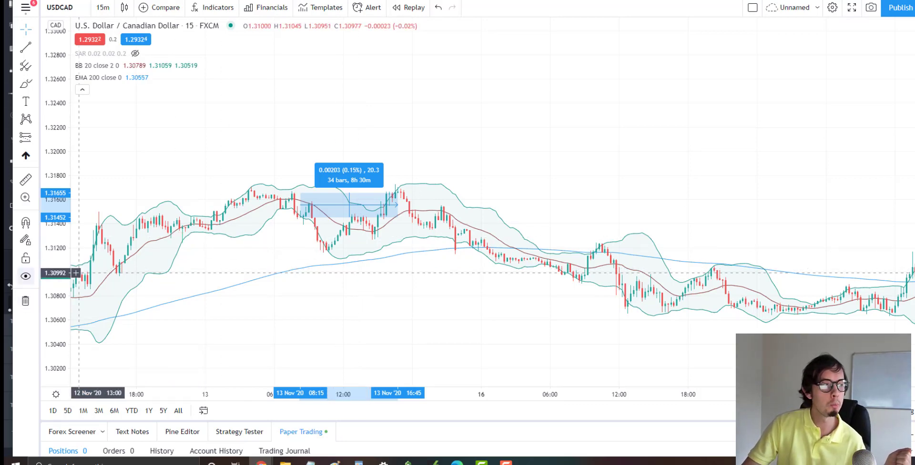
click(26, 83)
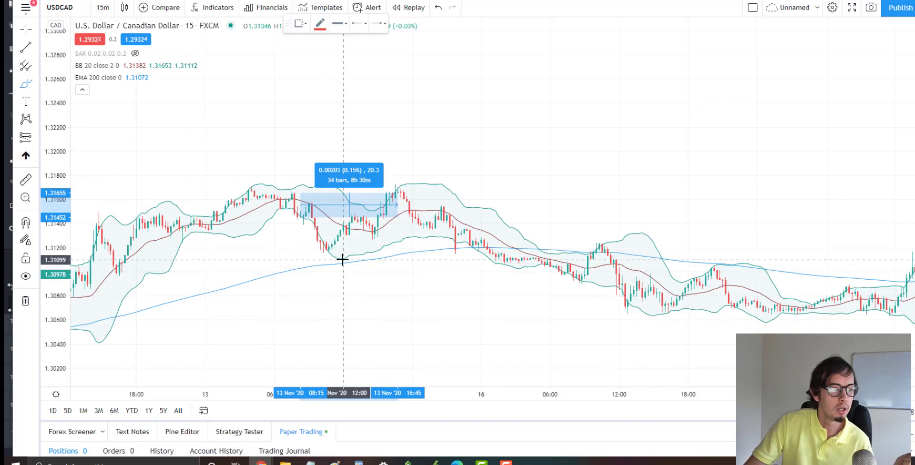
click(303, 219)
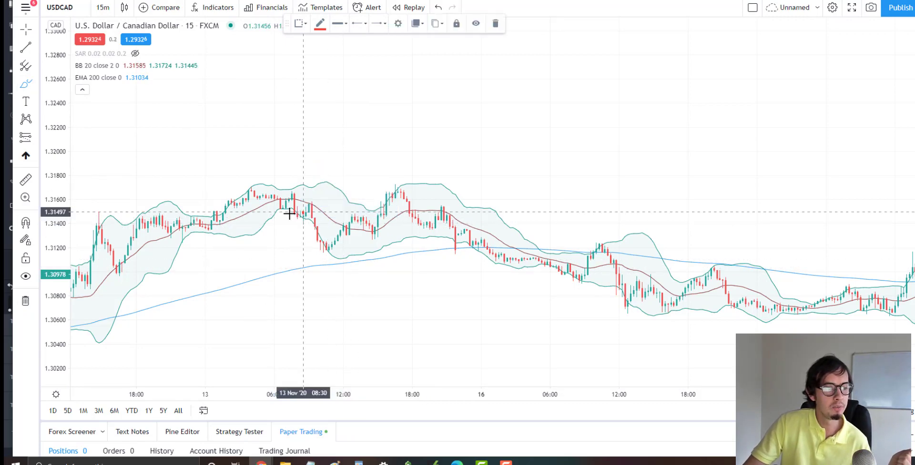
drag(299, 215, 298, 219)
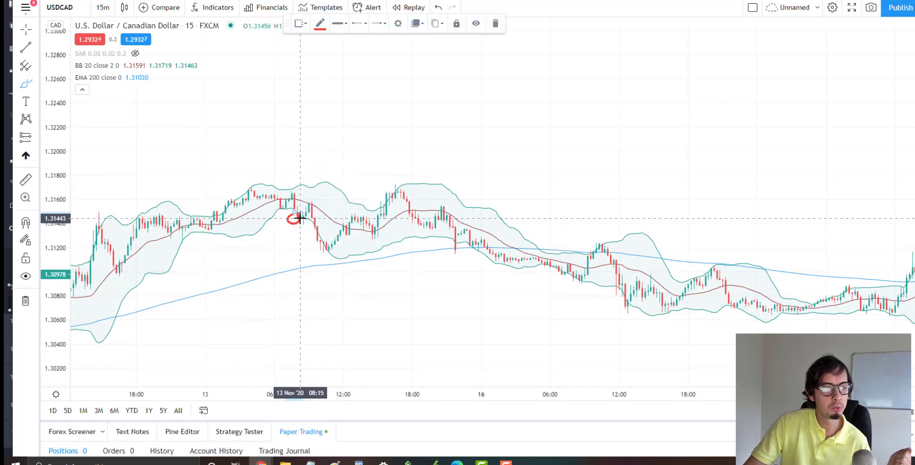
Place a Long Position at the circled lower band touch on 13 Nov, with the entry at about 1.31452.
click(36, 138)
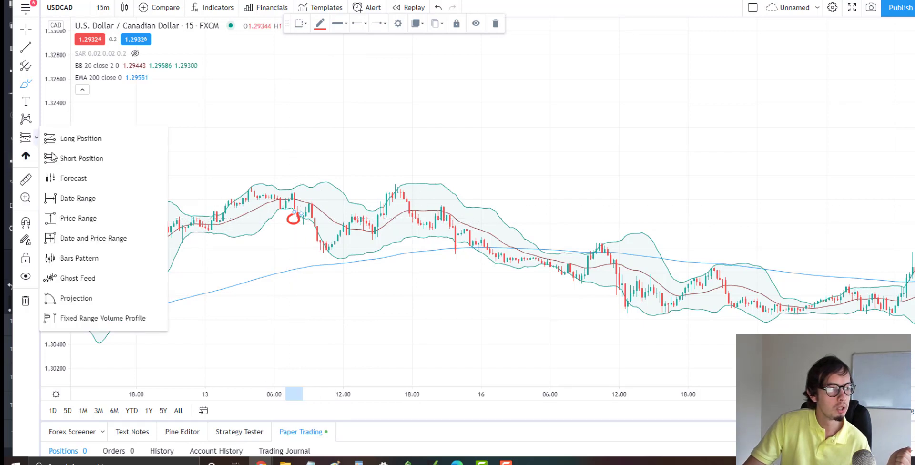
click(86, 142)
click(294, 217)
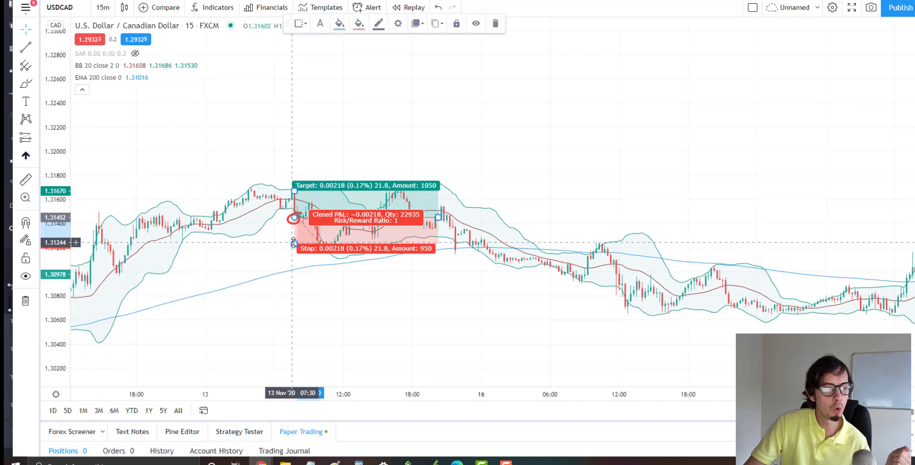
Draw a nearly horizontal trend line below the candles from 12 Nov 16:30 at about 1.31319 to 13 Nov 06:15 at about 1.31348.
scroll(300, 241, down, 4)
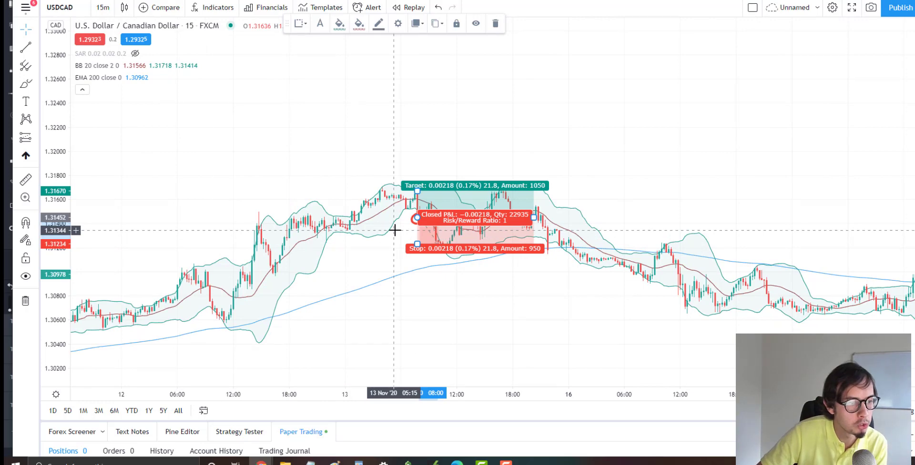
click(25, 47)
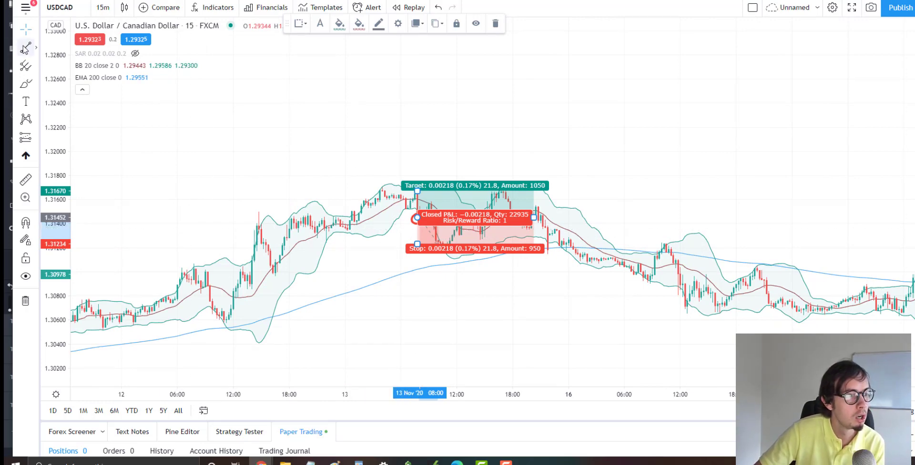
click(275, 233)
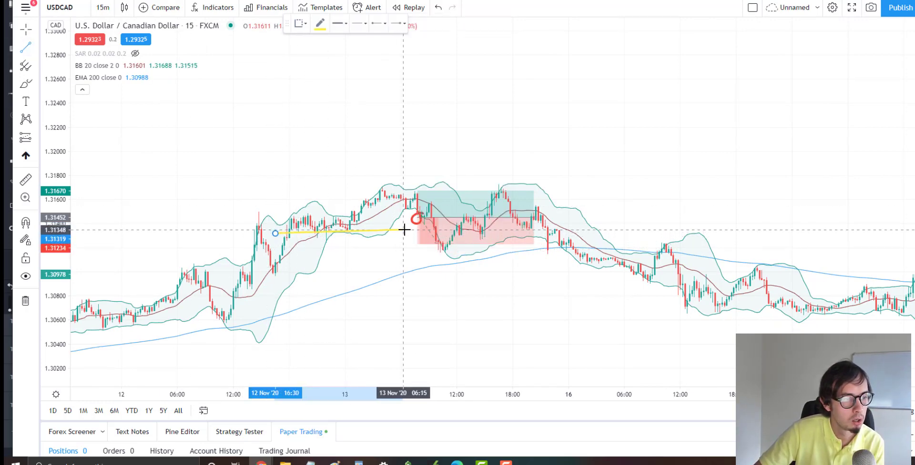
click(403, 230)
click(28, 33)
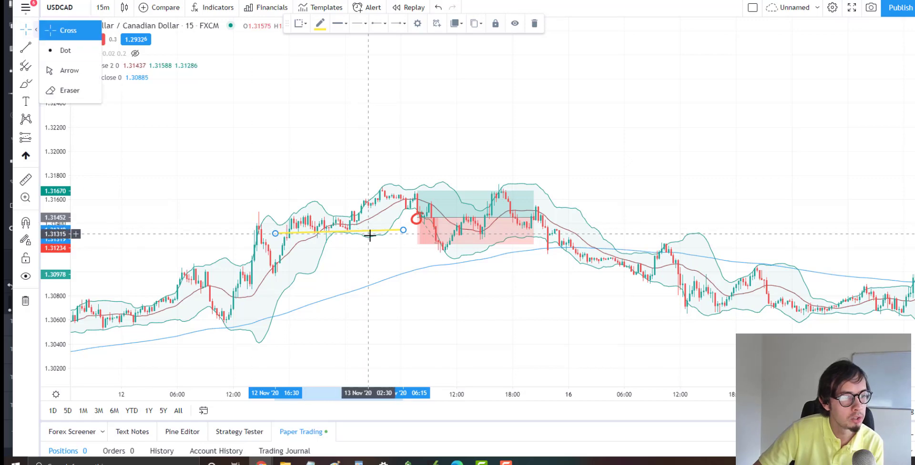
Recolor the yellow trend line purple and extend its end to 13 Nov 17:00 at about 1.31365.
double_click(386, 232)
click(473, 111)
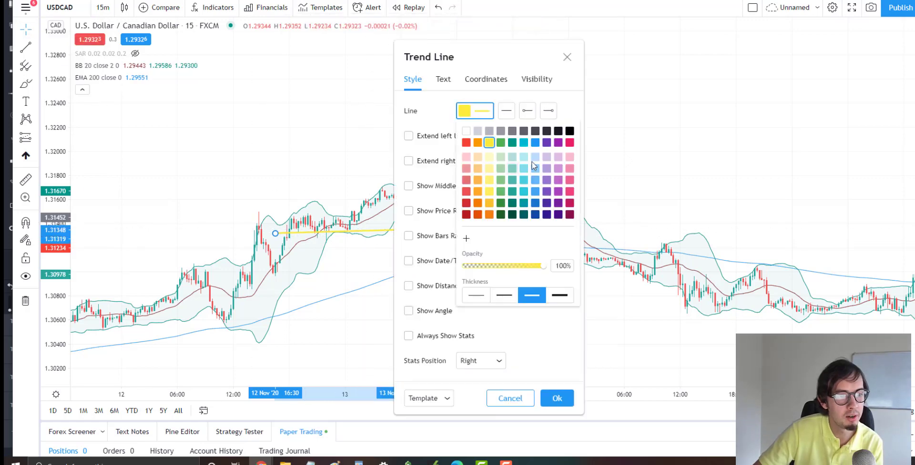
click(546, 142)
click(563, 396)
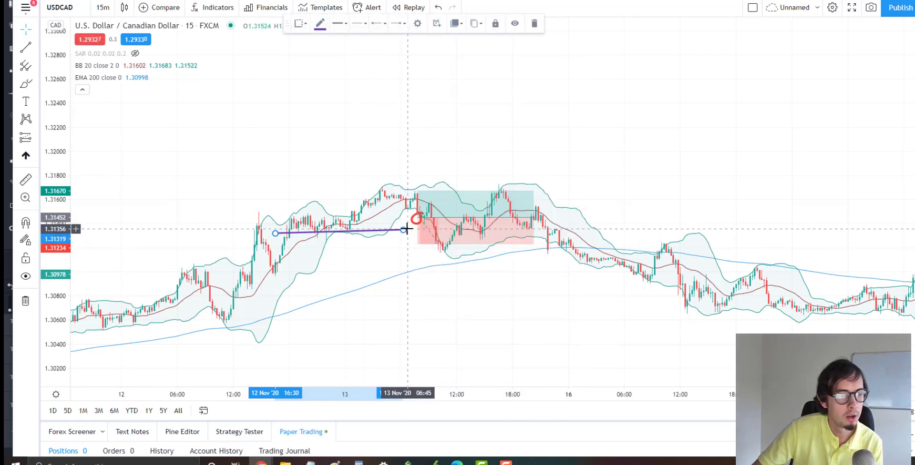
drag(403, 231, 502, 227)
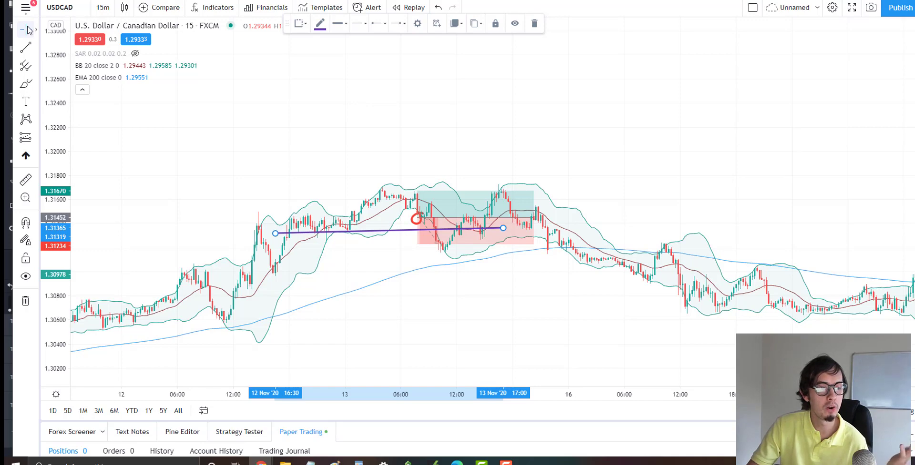
Raise the stop level of the 13 Nov long position to about 1.31336, just below the purple trend line.
click(422, 210)
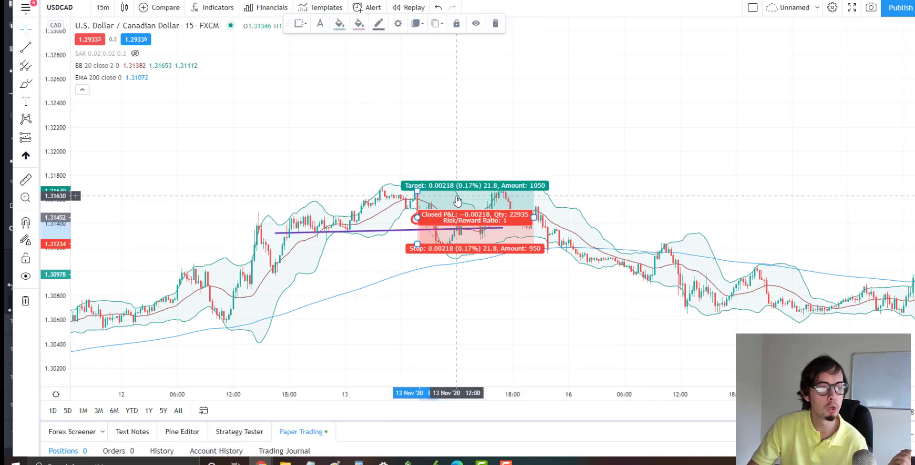
drag(417, 244, 421, 231)
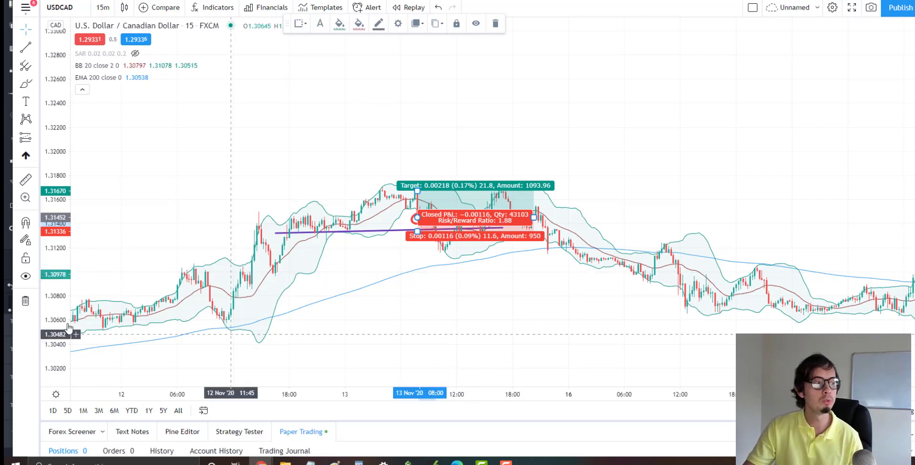
Draw a Fib Retracement from the 13 Nov 04:00 high at about 1.31738 down to about 1.30569, and delete it.
click(37, 65)
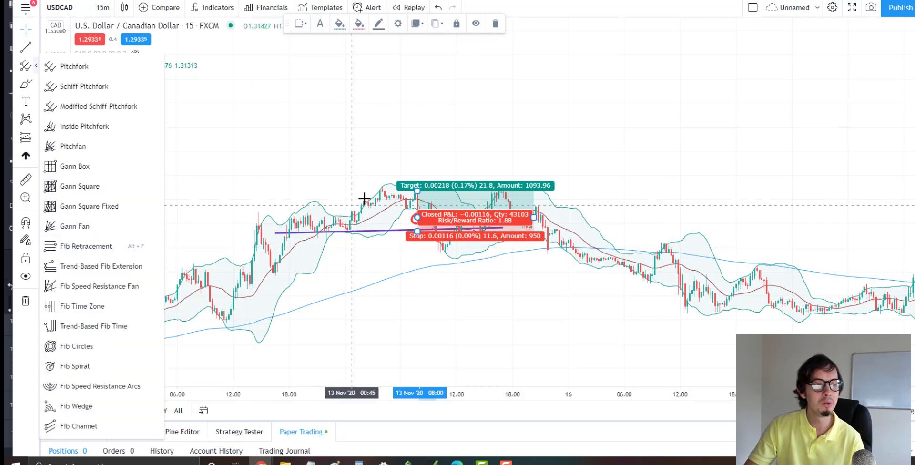
click(382, 187)
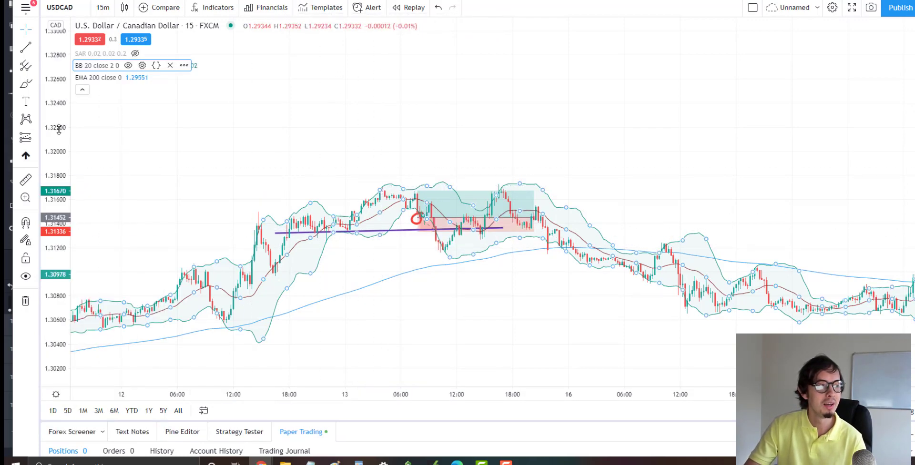
click(37, 65)
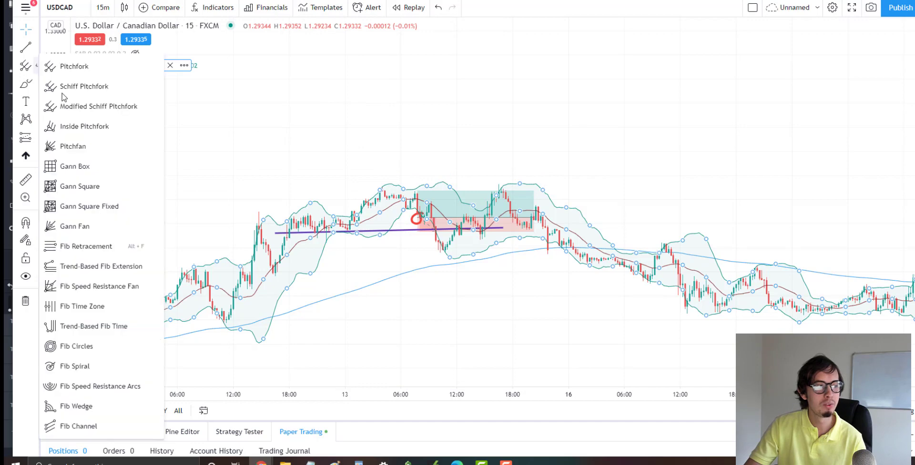
click(76, 245)
click(382, 182)
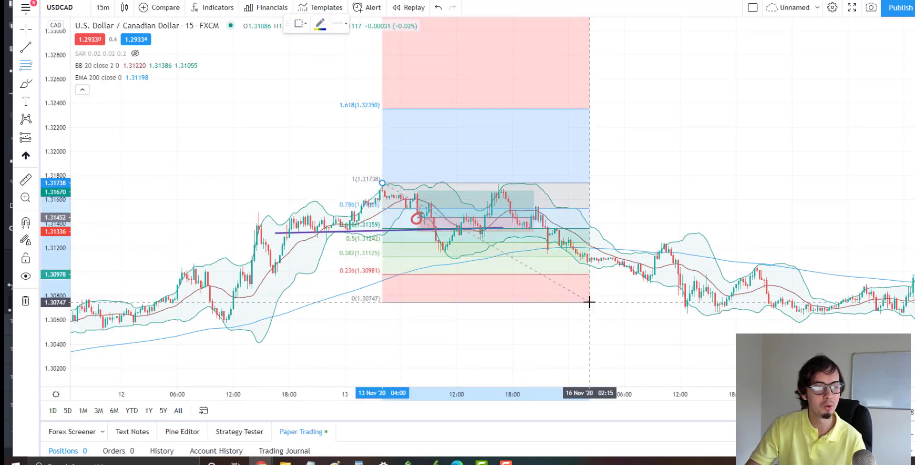
click(773, 323)
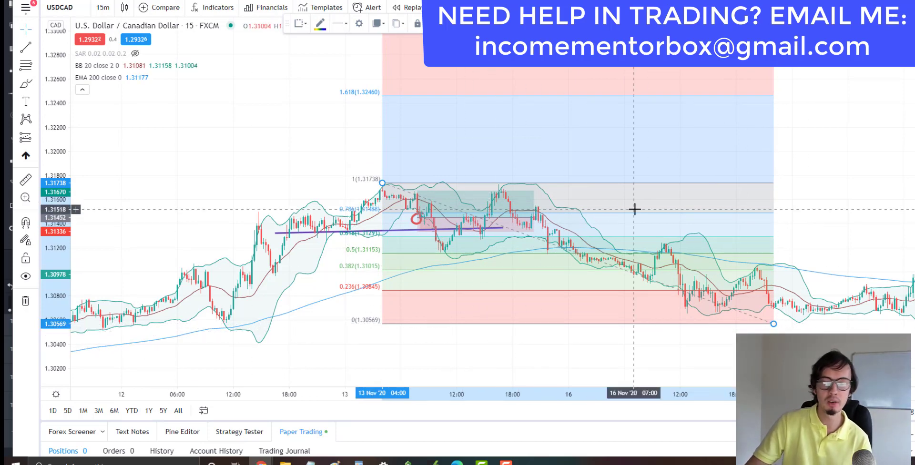
key(Delete)
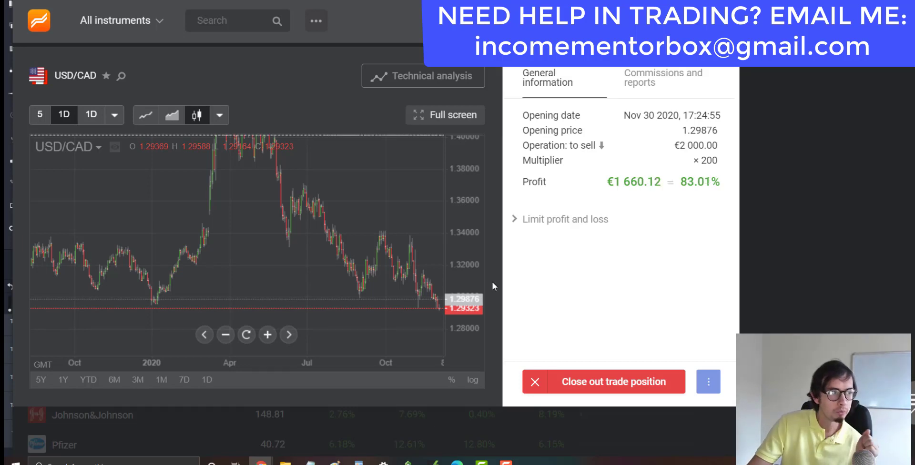
Compress the price scale of the open USD/CAD trade's chart, and switch to the Telegram channel to read the recent signal results.
drag(473, 177, 472, 250)
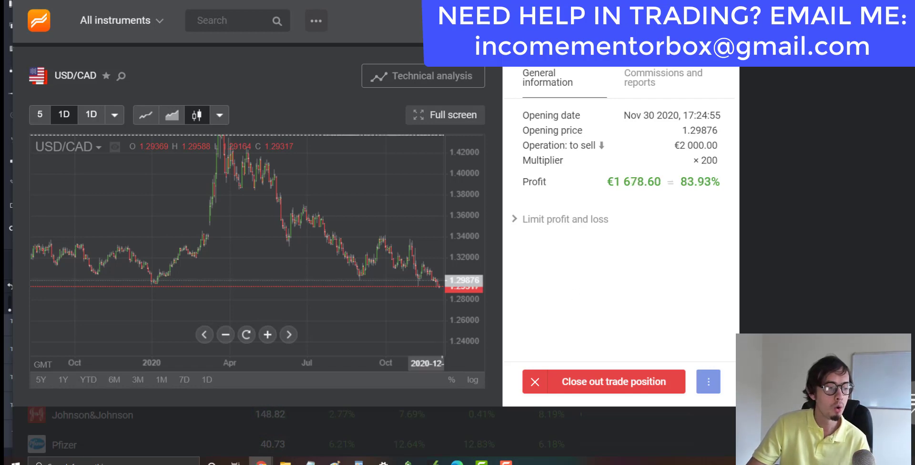
mouse_move(261, 461)
click(341, 431)
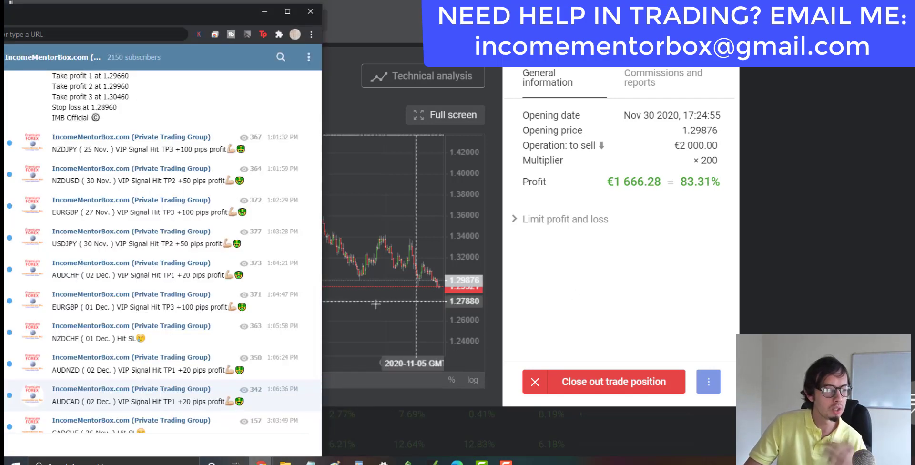
scroll(212, 299, down, 3)
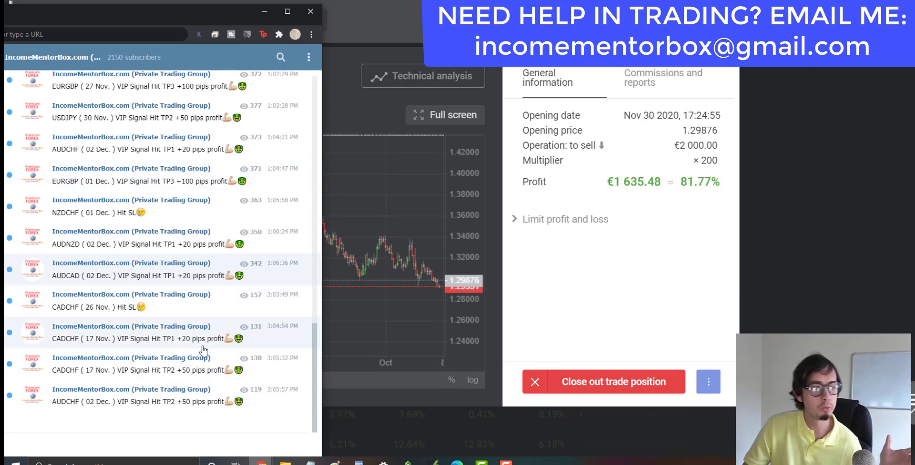
scroll(193, 364, up, 1)
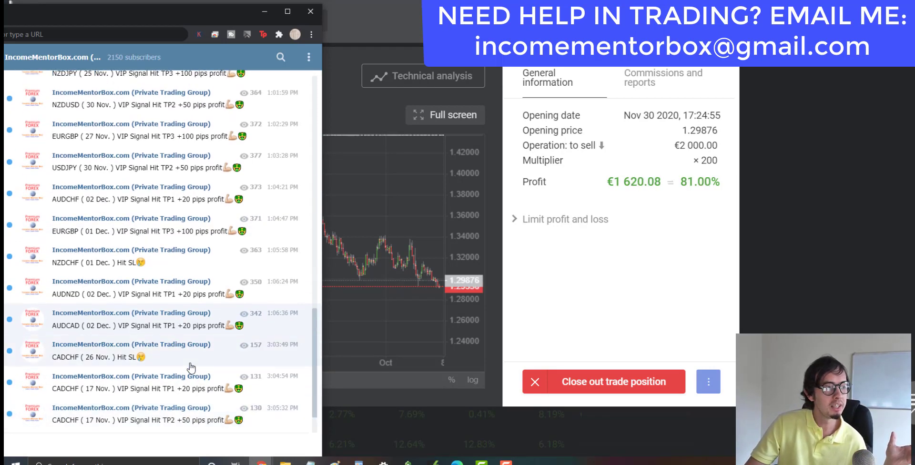
scroll(191, 366, up, 1)
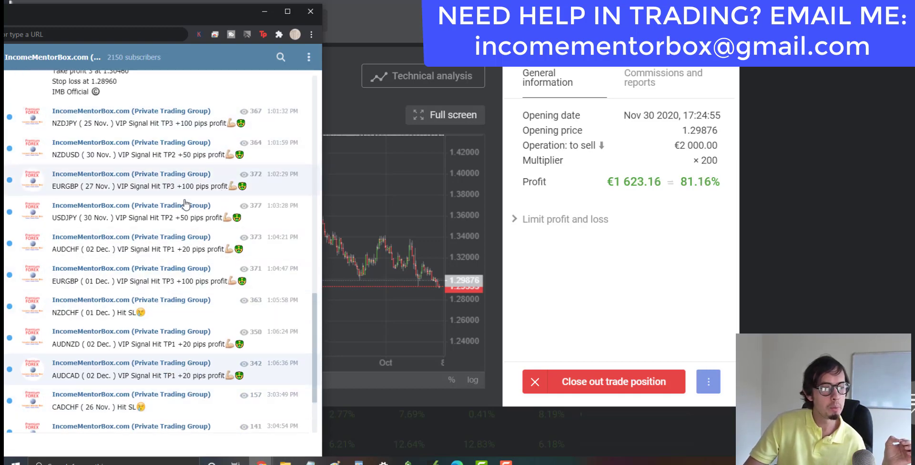
scroll(207, 226, down, 1)
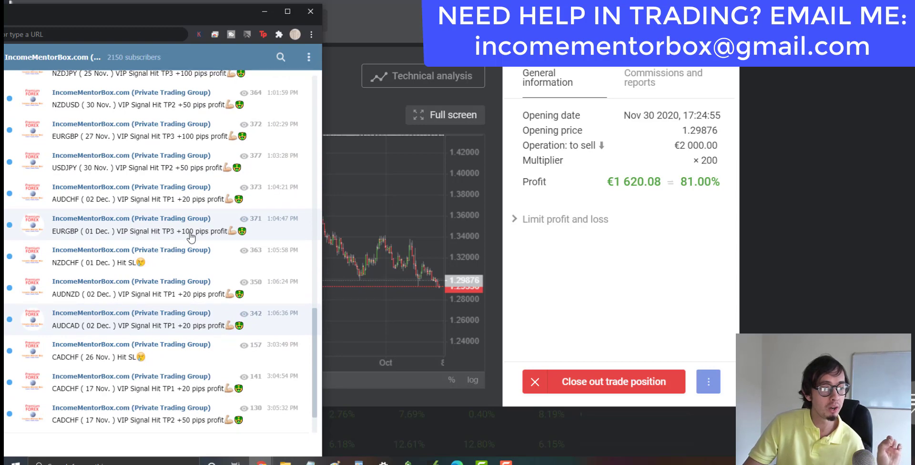
scroll(189, 235, down, 1)
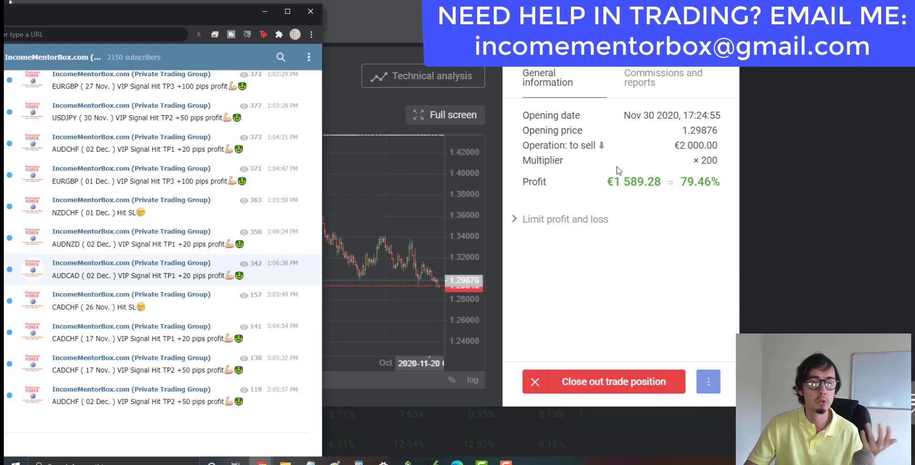
Switch to the Andrew's Trading Channel website and look over the free swing trading and price action guides.
click(673, 125)
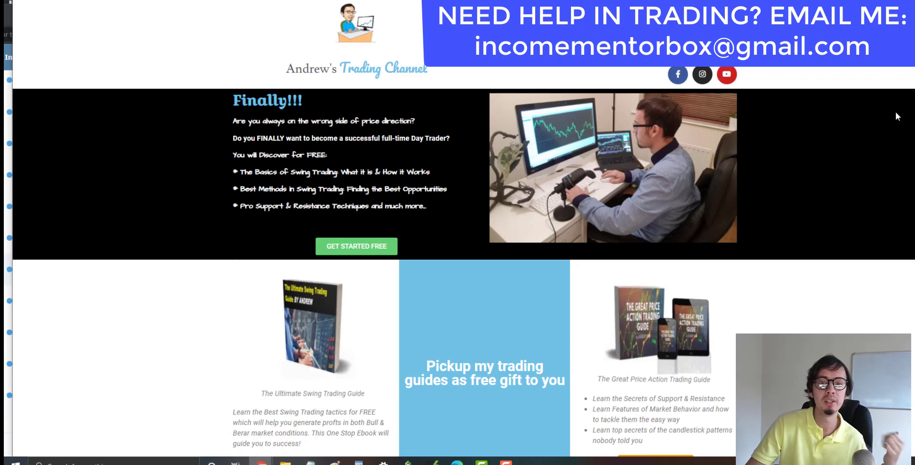
scroll(372, 229, down, 9)
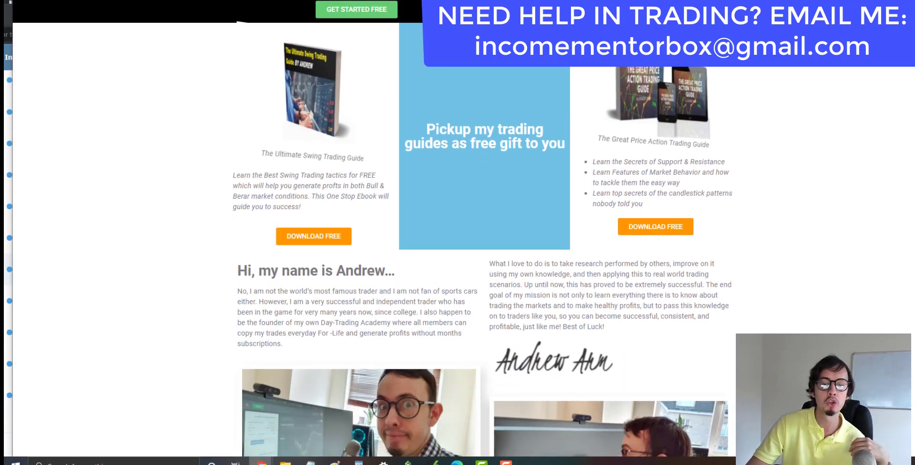
scroll(458, 229, down, 7)
scroll(457, 228, up, 16)
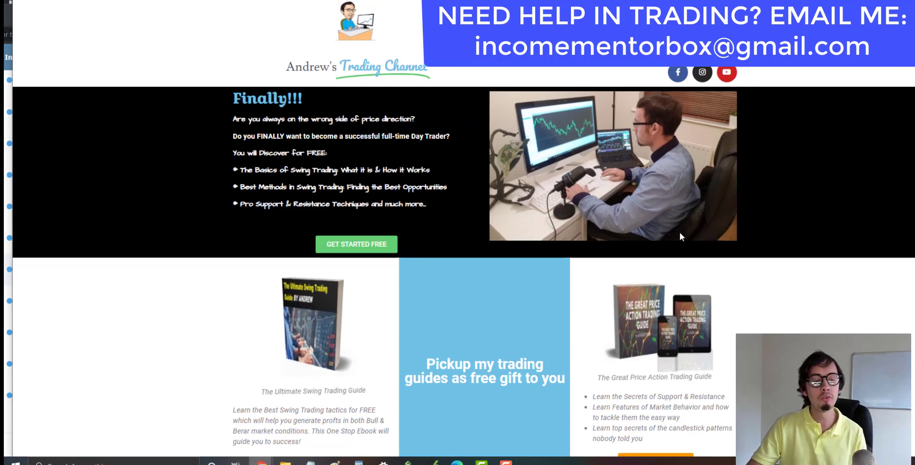
scroll(350, 242, down, 3)
drag(315, 272, 337, 283)
drag(614, 249, 636, 270)
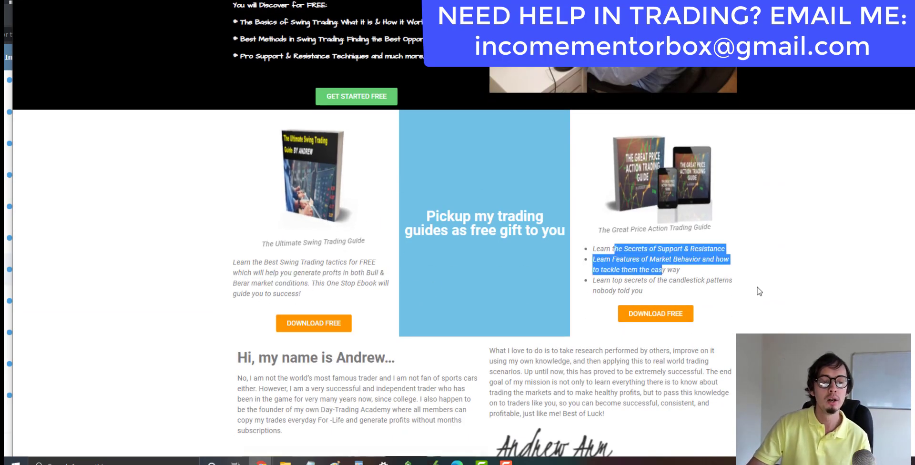
click(911, 239)
Examine the rest of the website's page down to the contact section and the free Telegram group link.
scroll(911, 239, down, 13)
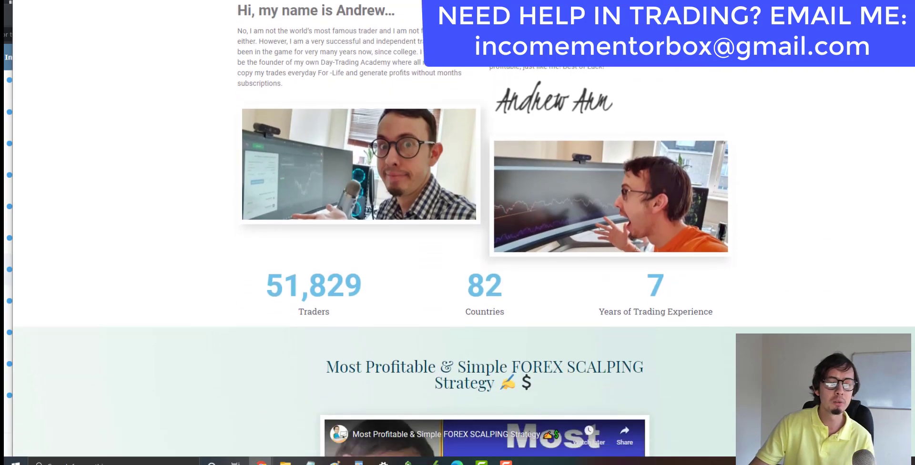
scroll(371, 229, up, 8)
scroll(372, 228, down, 10)
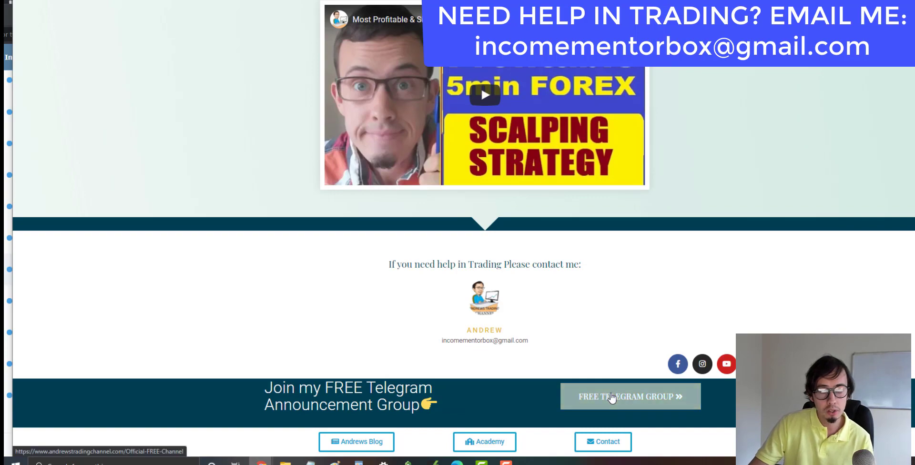
scroll(778, 263, up, 20)
scroll(781, 266, down, 20)
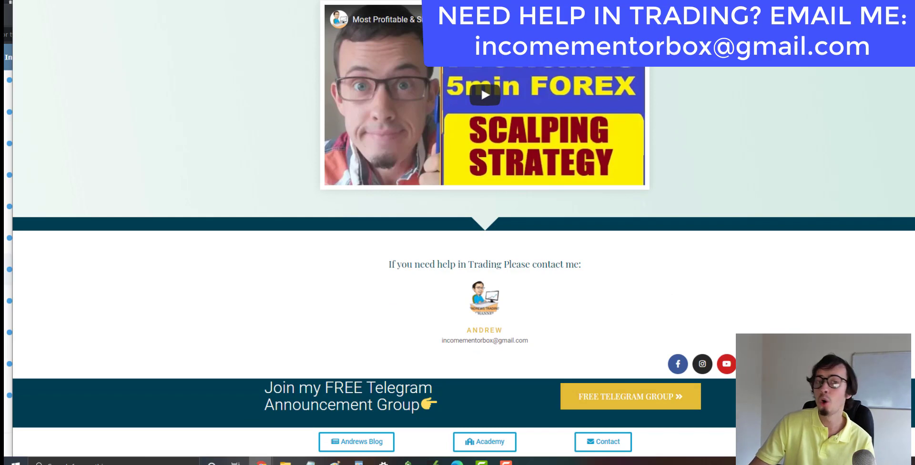
Switch to the PowerPoint presentation and show slide 4, the closing Bollinger Bands & EMA 200 title slide.
click(839, 1)
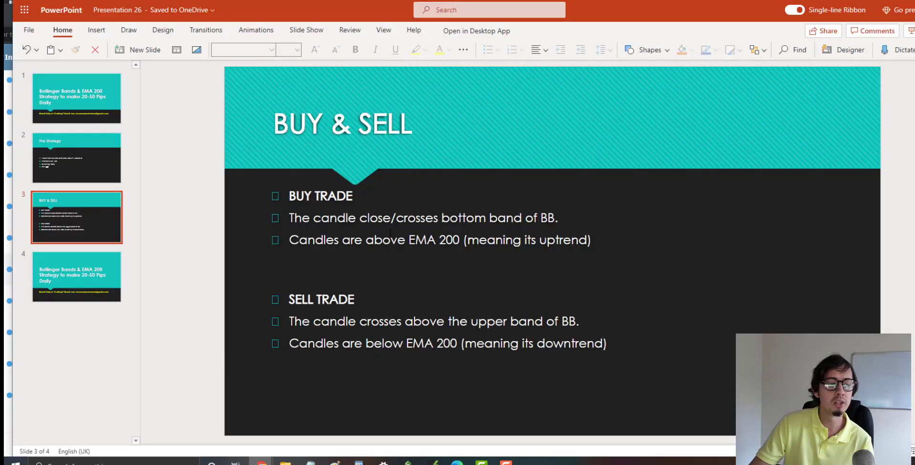
click(86, 274)
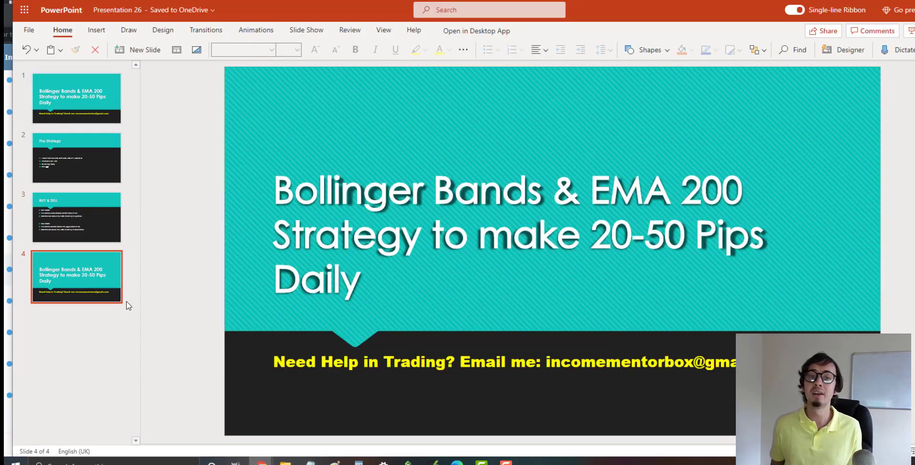